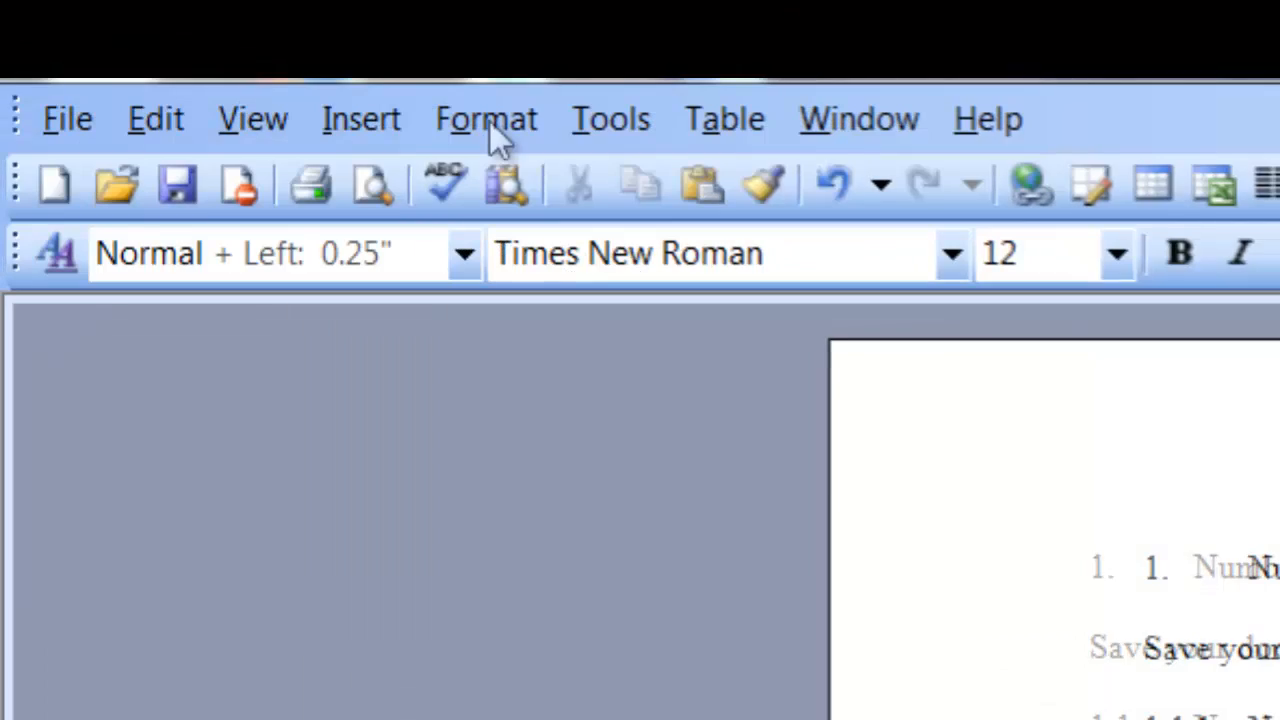
- In Bullets and Numbering, pick the heading-linked outline numbered scheme and choose Customize
{"action": "left_click", "coordinate": [489, 120]}
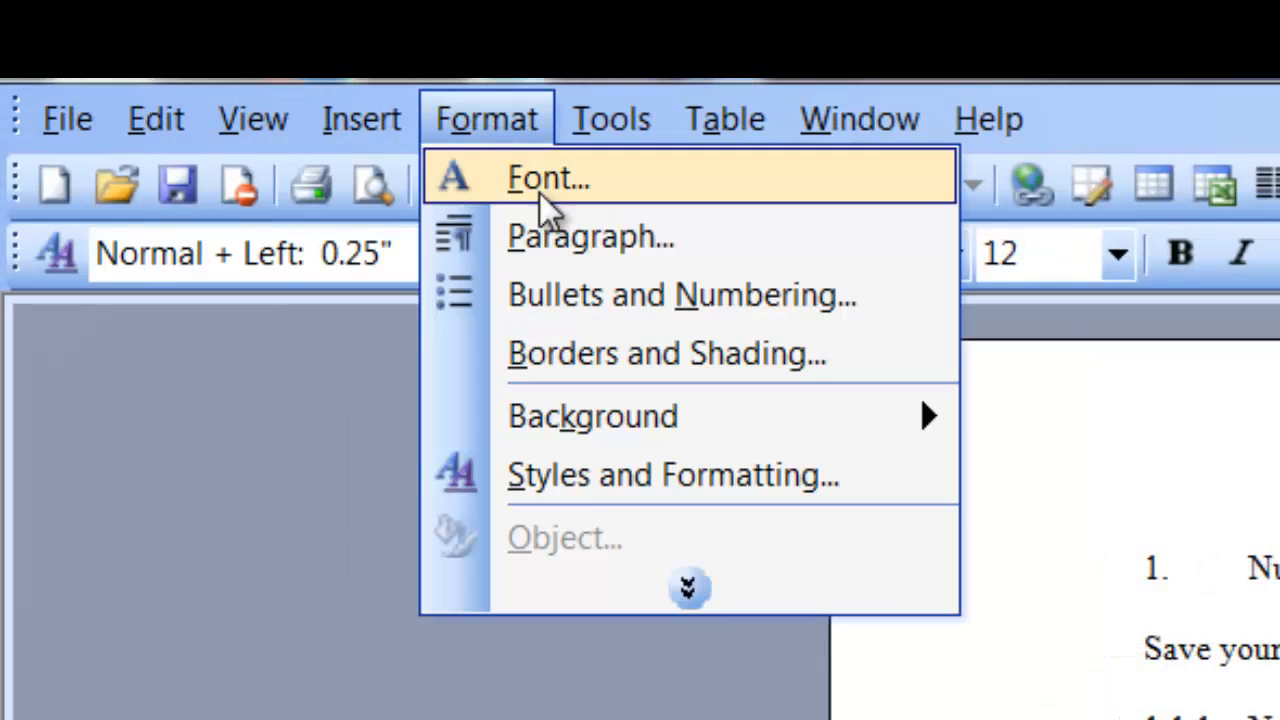
{"action": "left_click", "coordinate": [611, 295]}
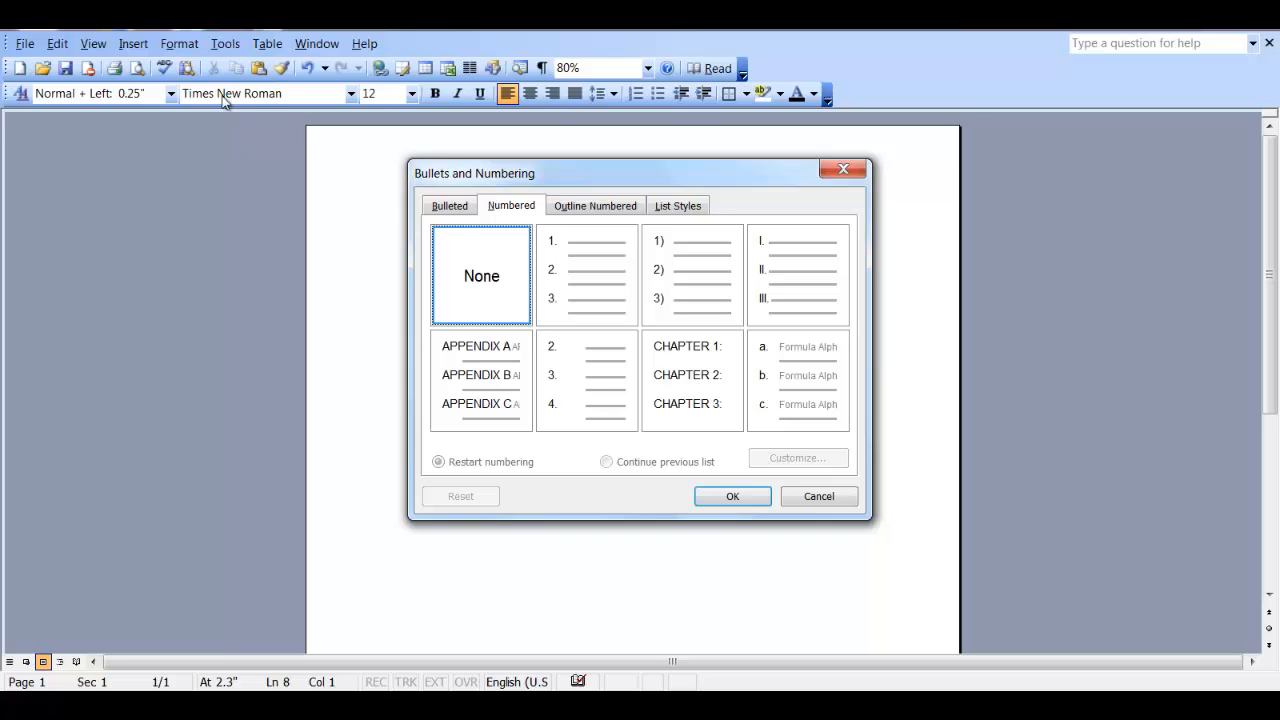
{"action": "left_click", "coordinate": [604, 207]}
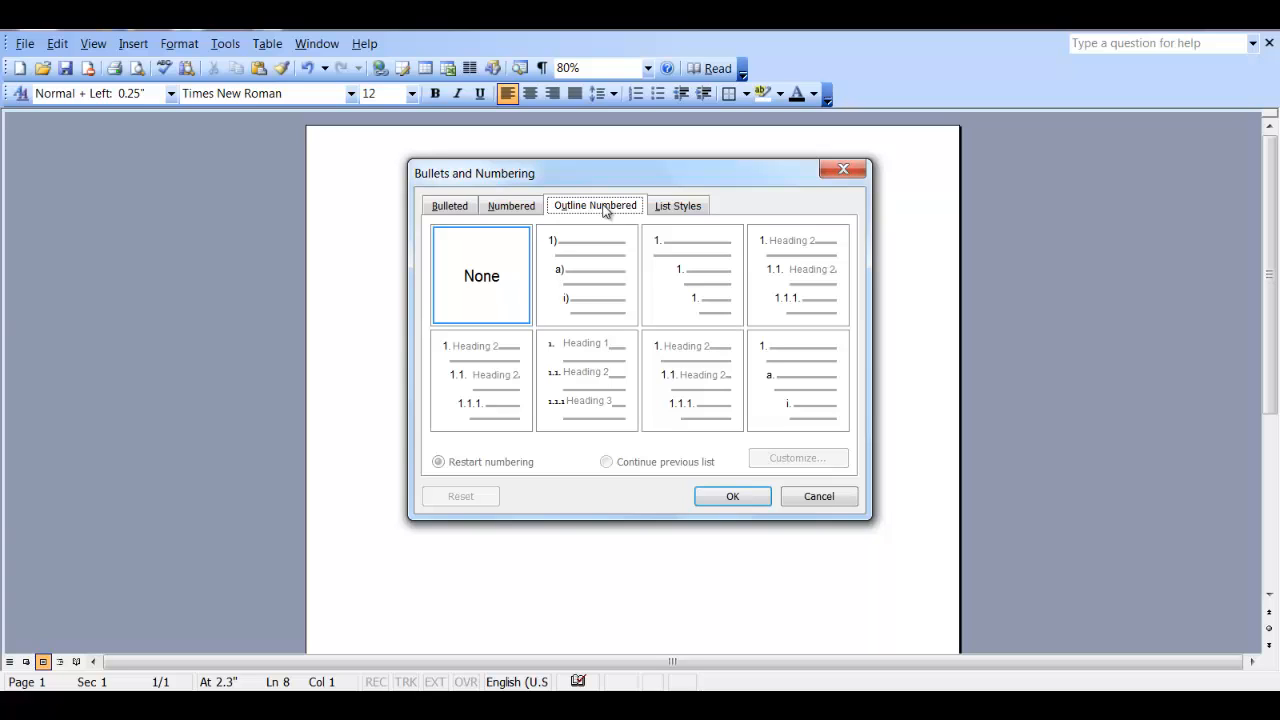
{"action": "left_click", "coordinate": [790, 300]}
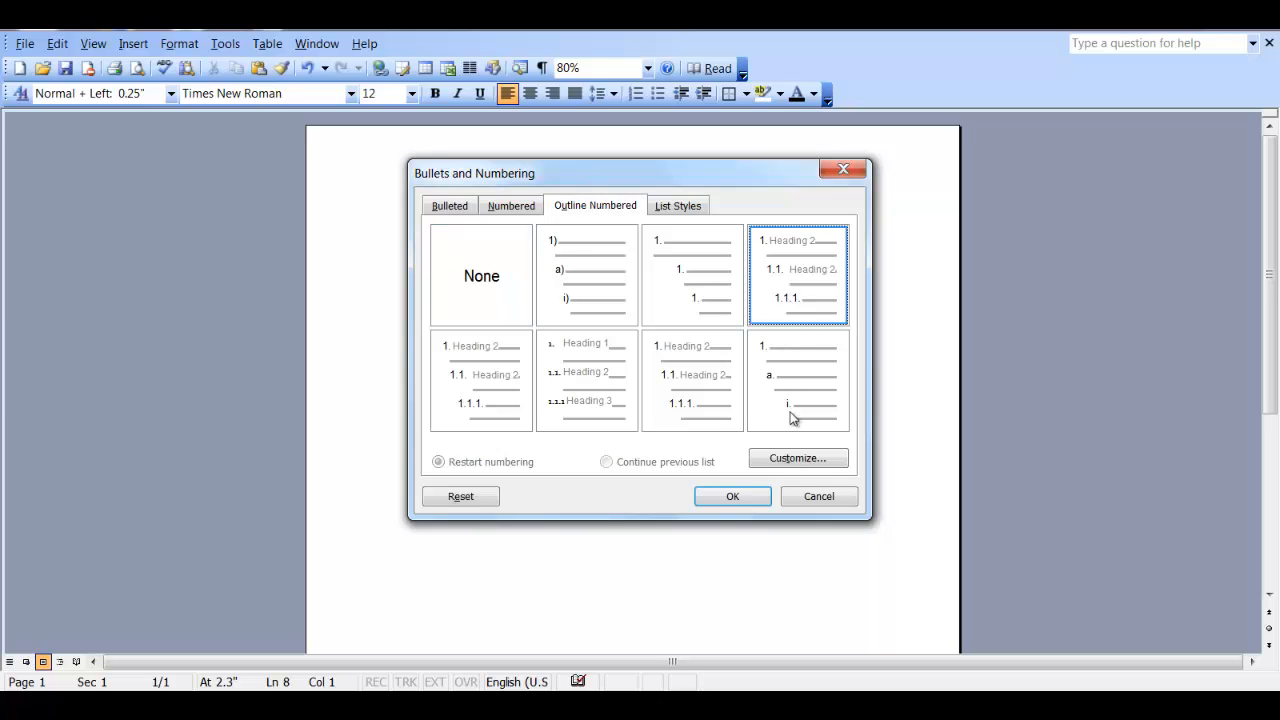
{"action": "left_click", "coordinate": [785, 462]}
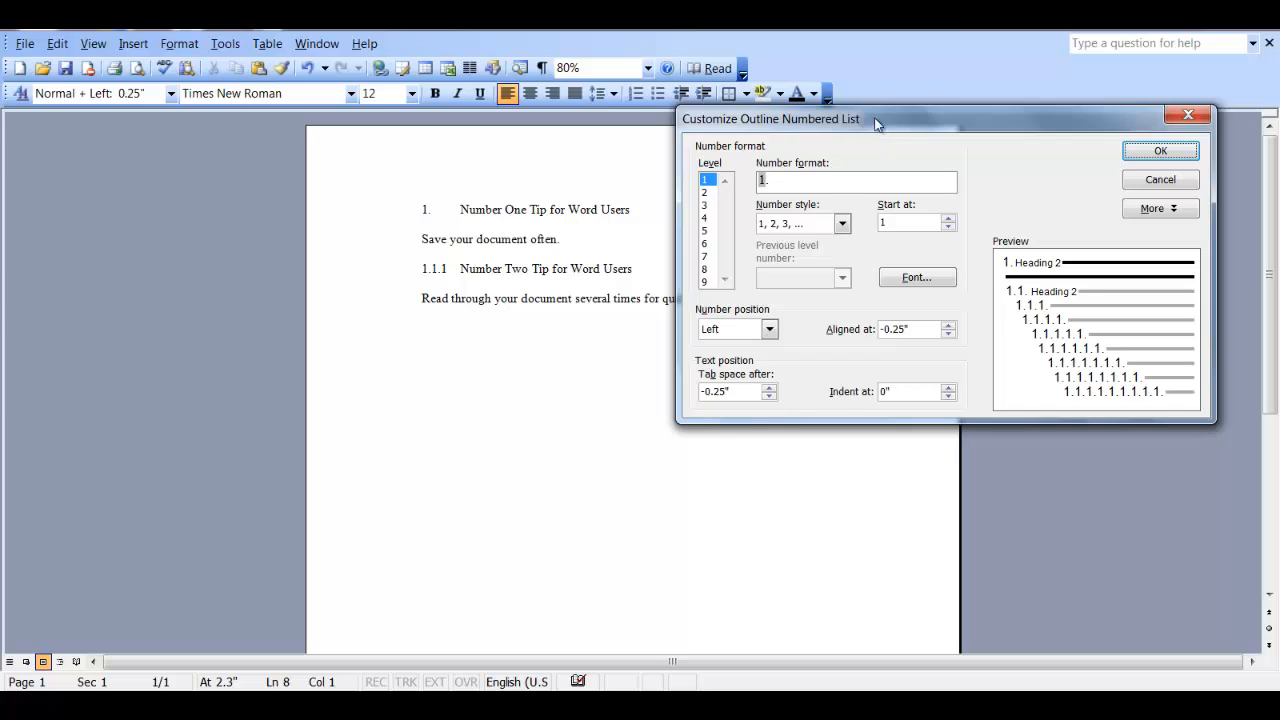
- Move the Customize Outline Numbered List dialog off the text and expand it with More
{"action": "left_click_drag", "start_coordinate": [876, 124], "coordinate": [531, 138]}
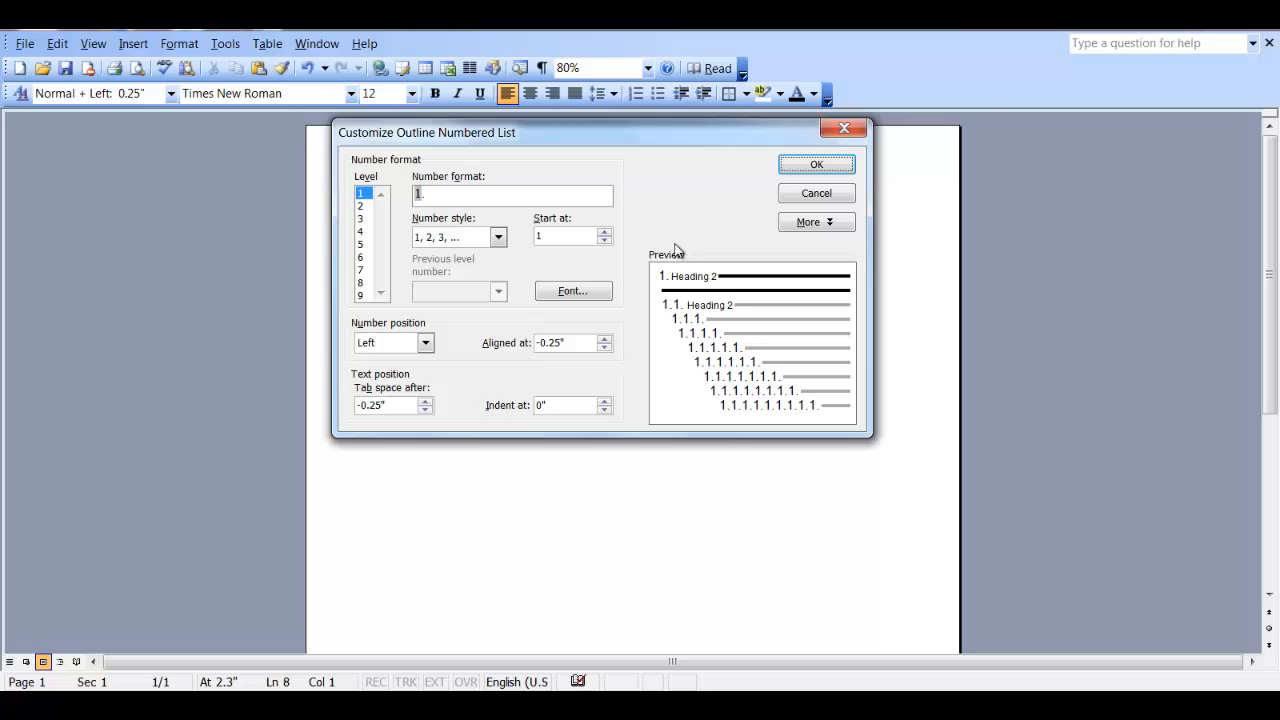
{"action": "left_click", "coordinate": [818, 222]}
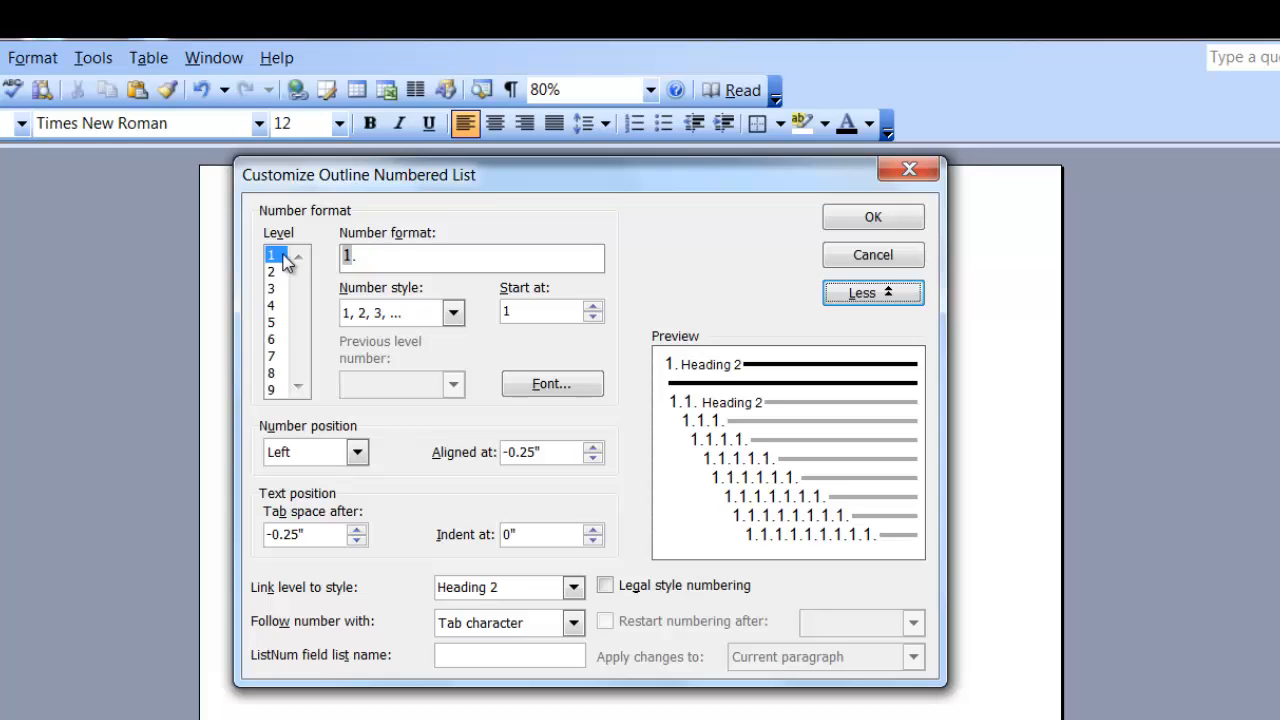
- Set Link level to style for level 1 to Heading 1
{"action": "left_click", "coordinate": [574, 588]}
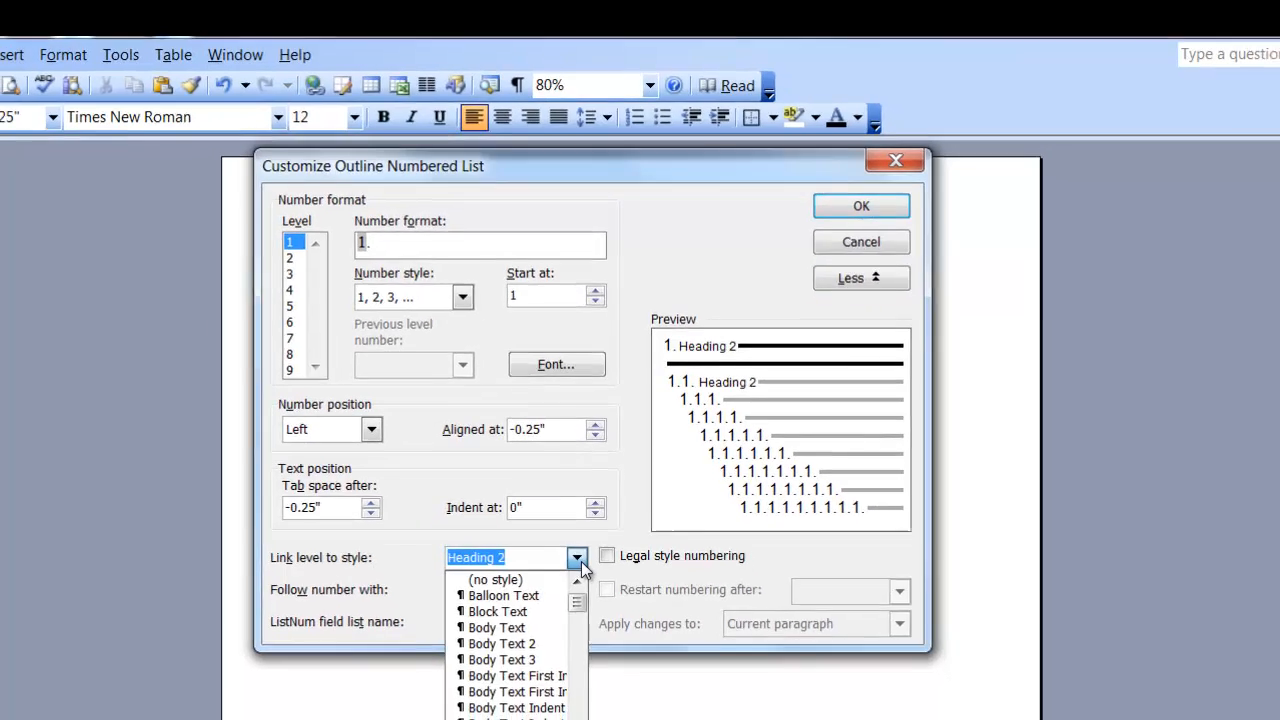
{"action": "scroll", "coordinate": [520, 650], "scroll_direction": "down", "scroll_amount": 5}
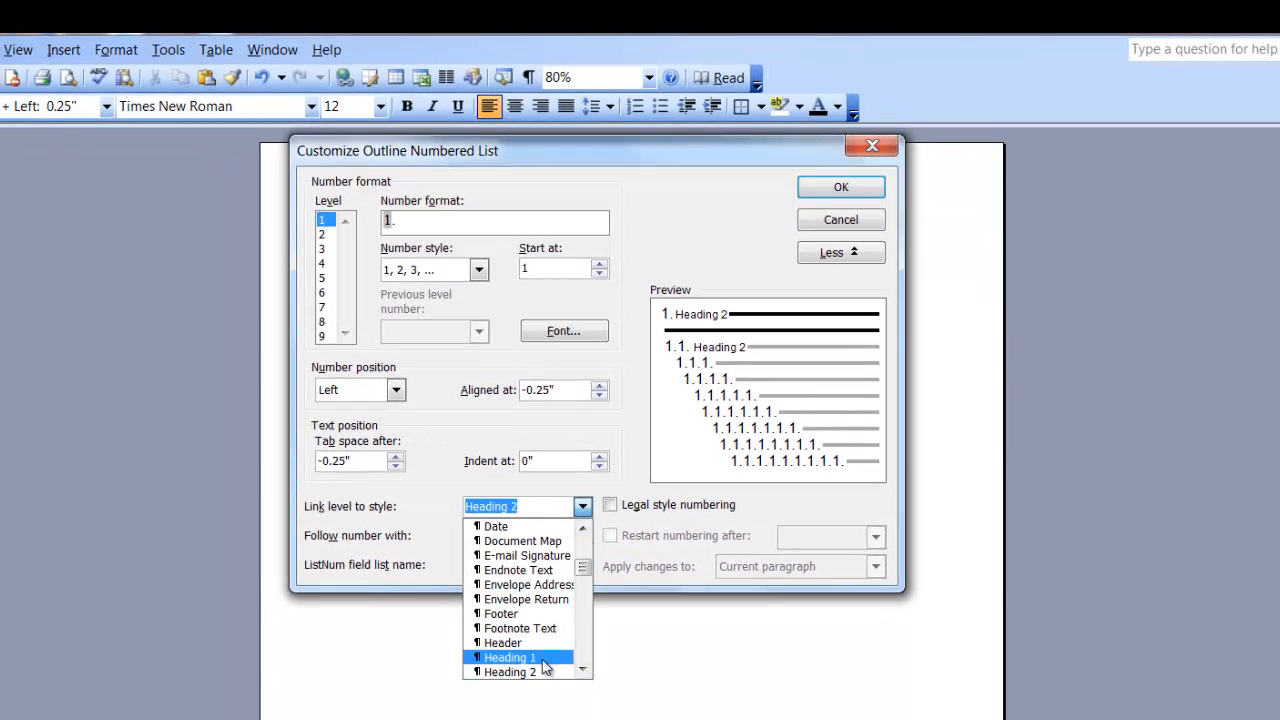
{"action": "left_click", "coordinate": [543, 660]}
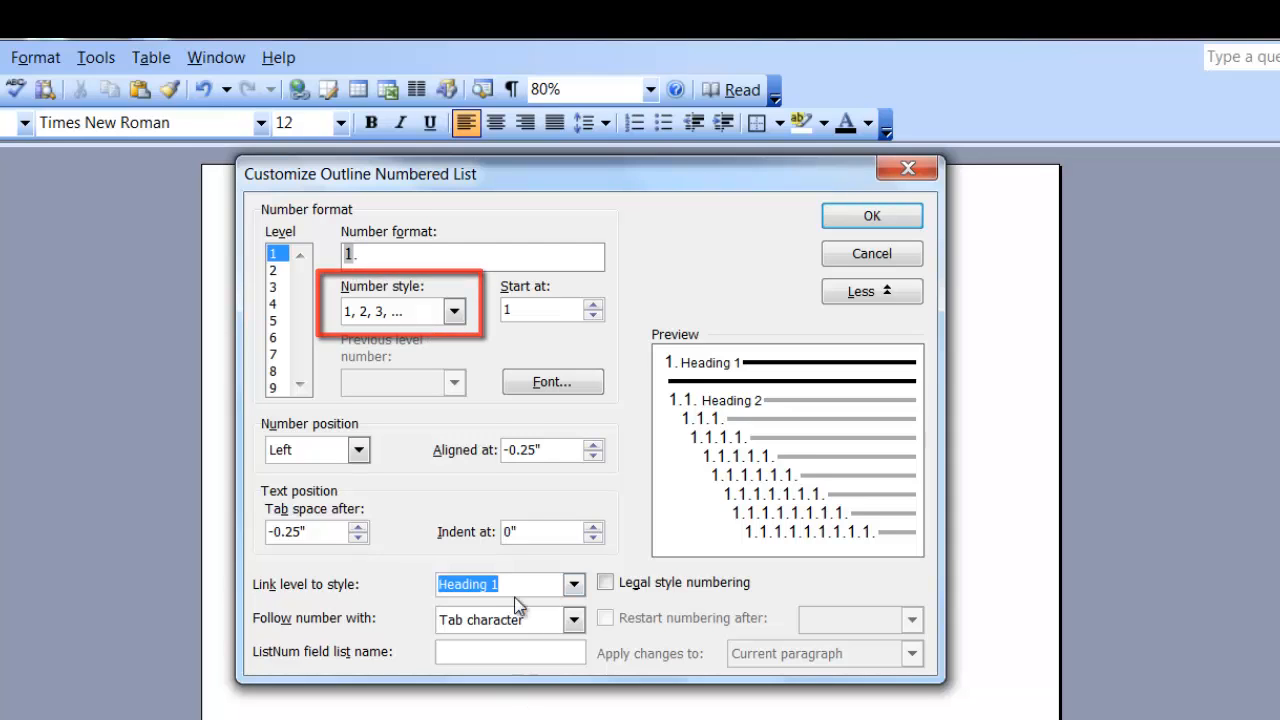
{"action": "left_click", "coordinate": [454, 314]}
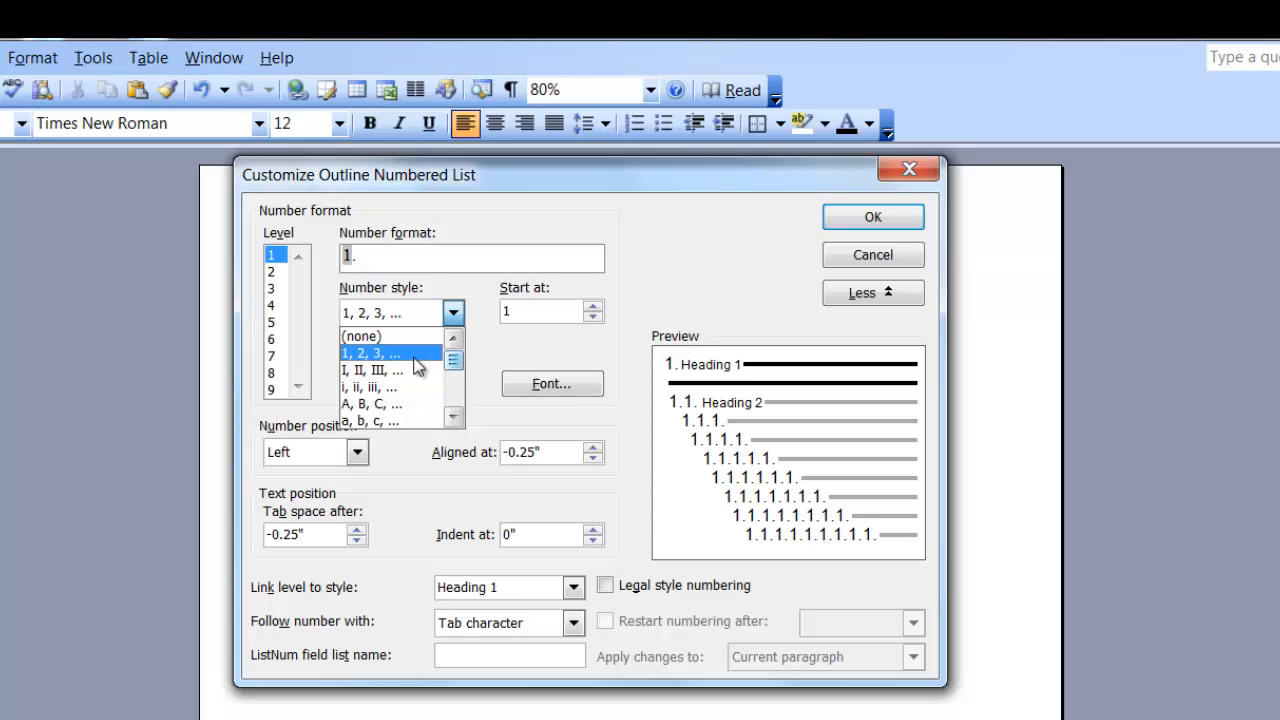
- Keep the 1, 2, 3 style and set the level 1 number font to Times New Roman, Bold, 14 pt, All caps
{"action": "left_click", "coordinate": [398, 353]}
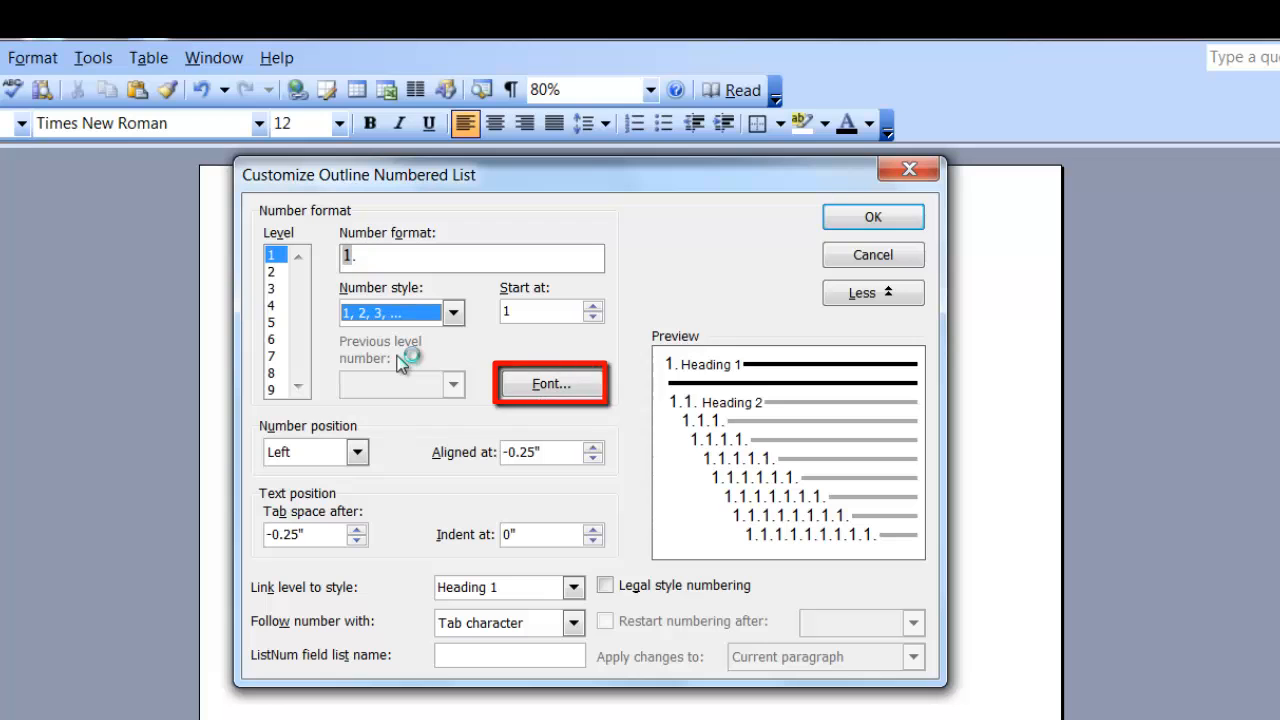
{"action": "left_click", "coordinate": [583, 376]}
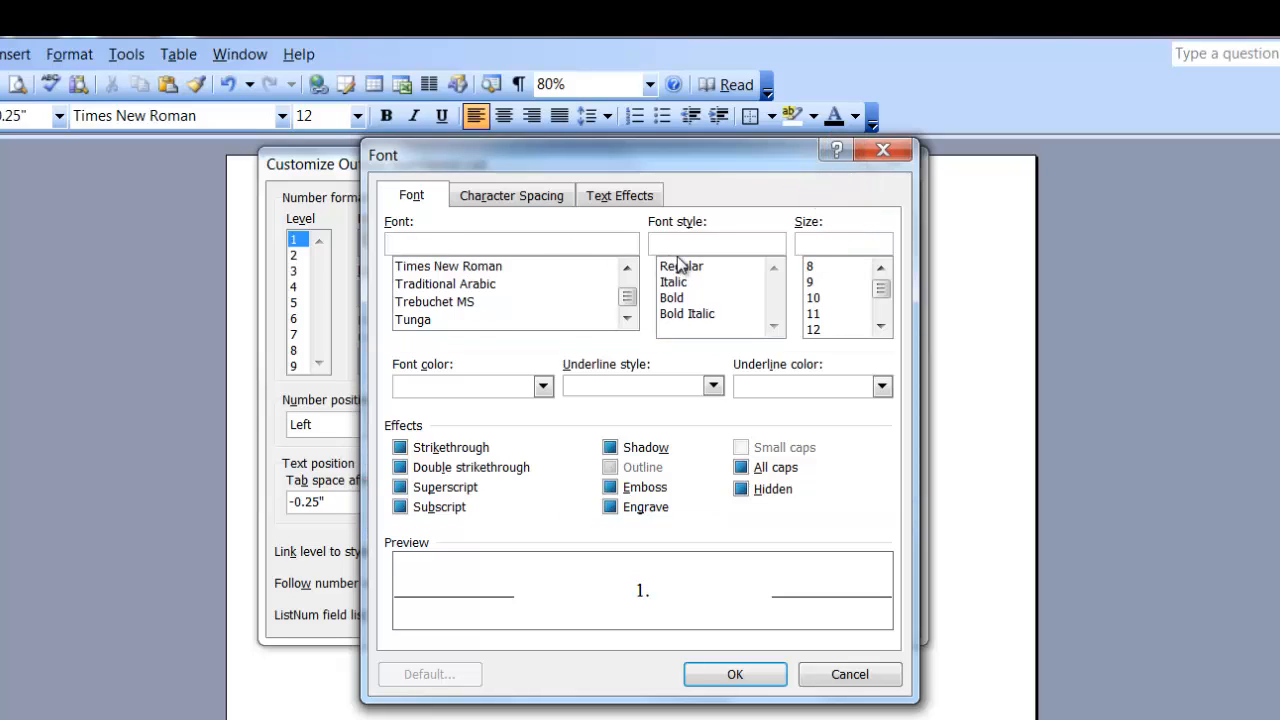
{"action": "left_click", "coordinate": [420, 267]}
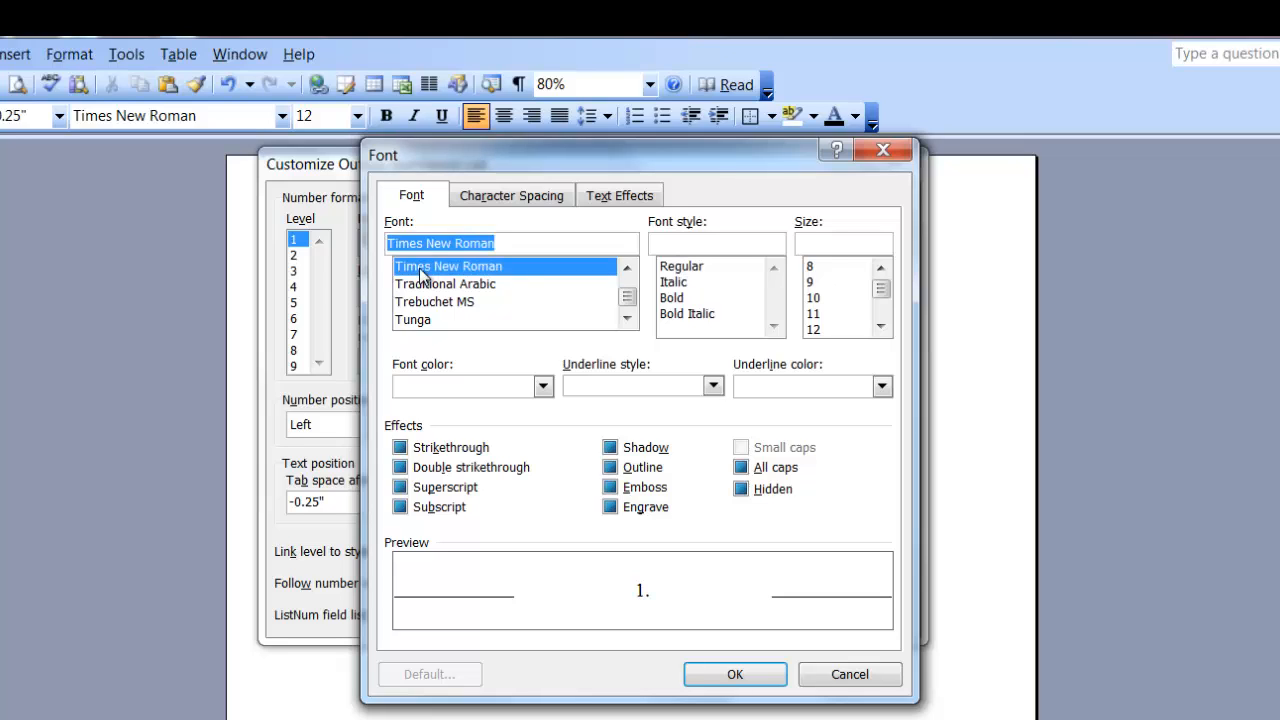
{"action": "left_click", "coordinate": [672, 298]}
{"action": "left_click", "coordinate": [880, 326]}
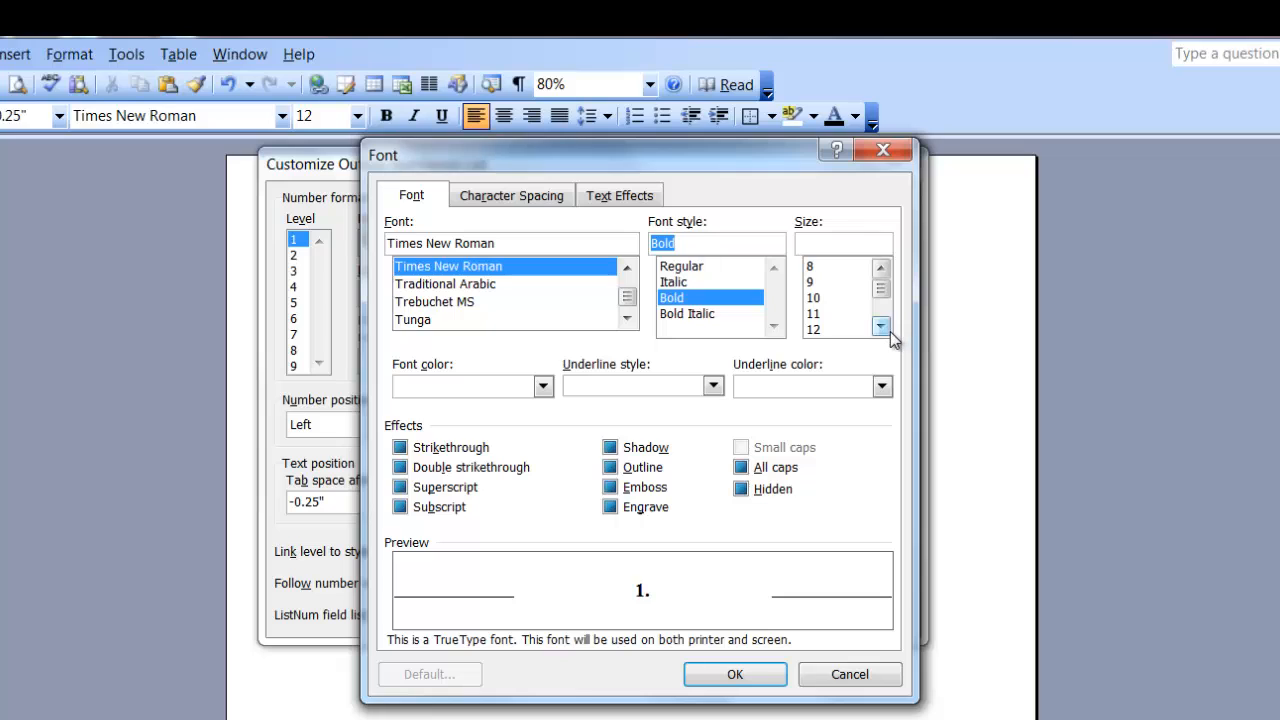
{"action": "left_click", "coordinate": [819, 330]}
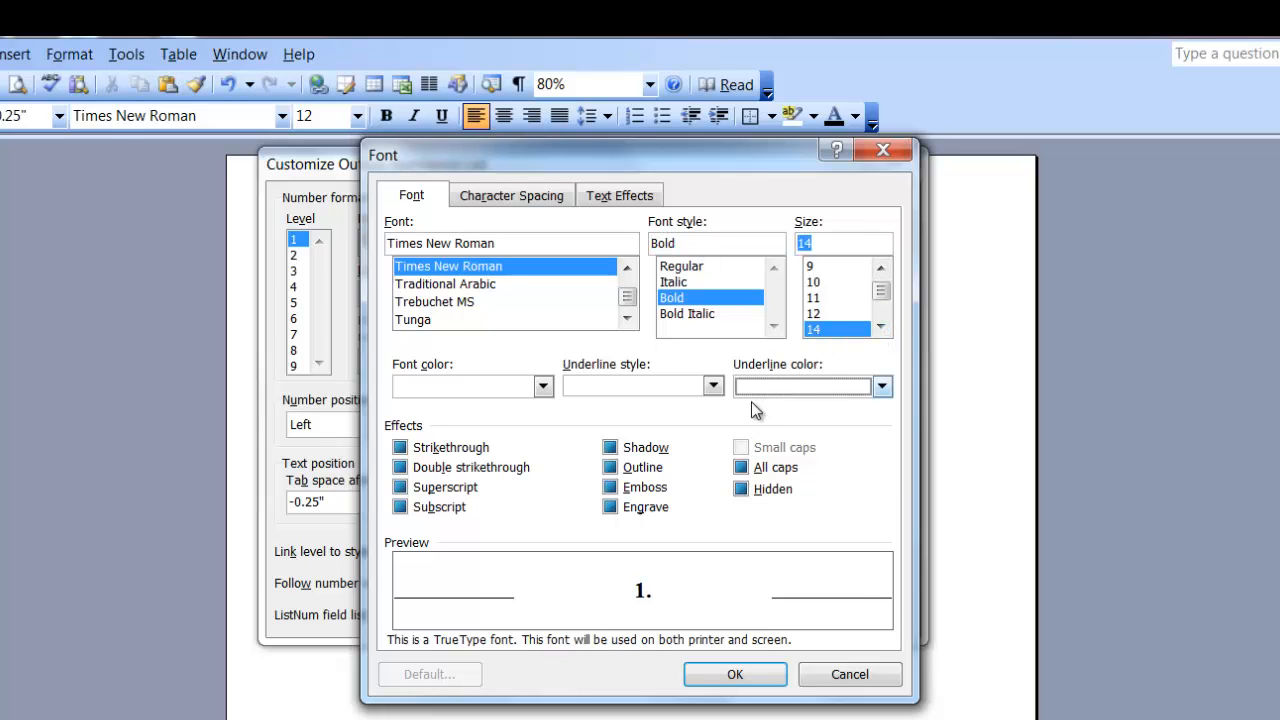
{"action": "left_click", "coordinate": [741, 467]}
{"action": "left_click", "coordinate": [731, 677]}
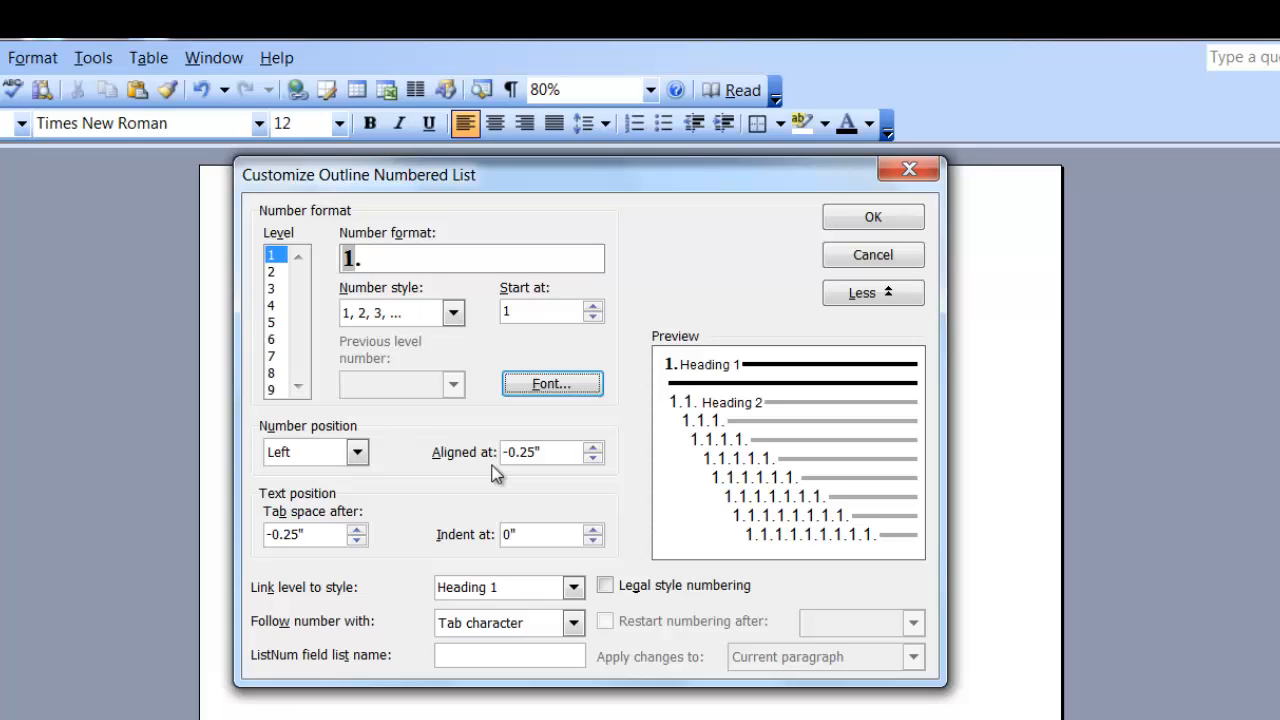
- Set level 1's Aligned at to 0, Tab space after to .25 and Indent at to .25
{"action": "left_click_drag", "start_coordinate": [545, 452], "coordinate": [490, 455]}
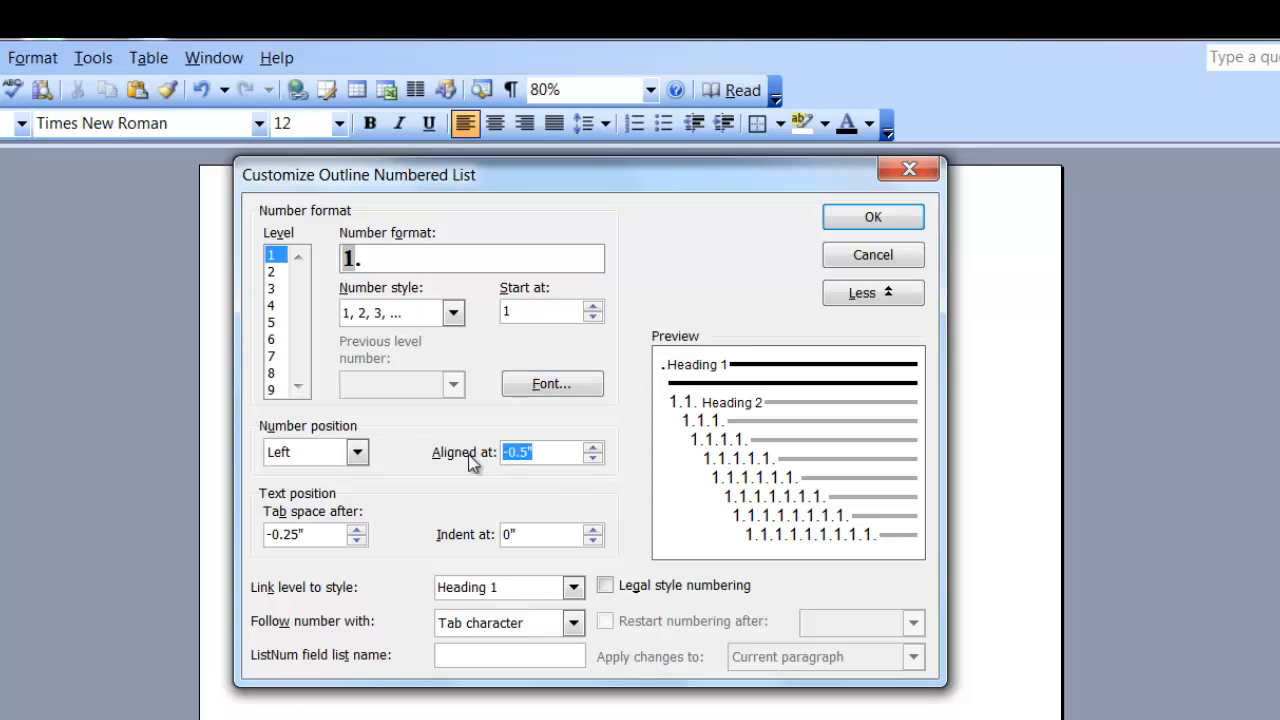
{"action": "type", "text": "0"}
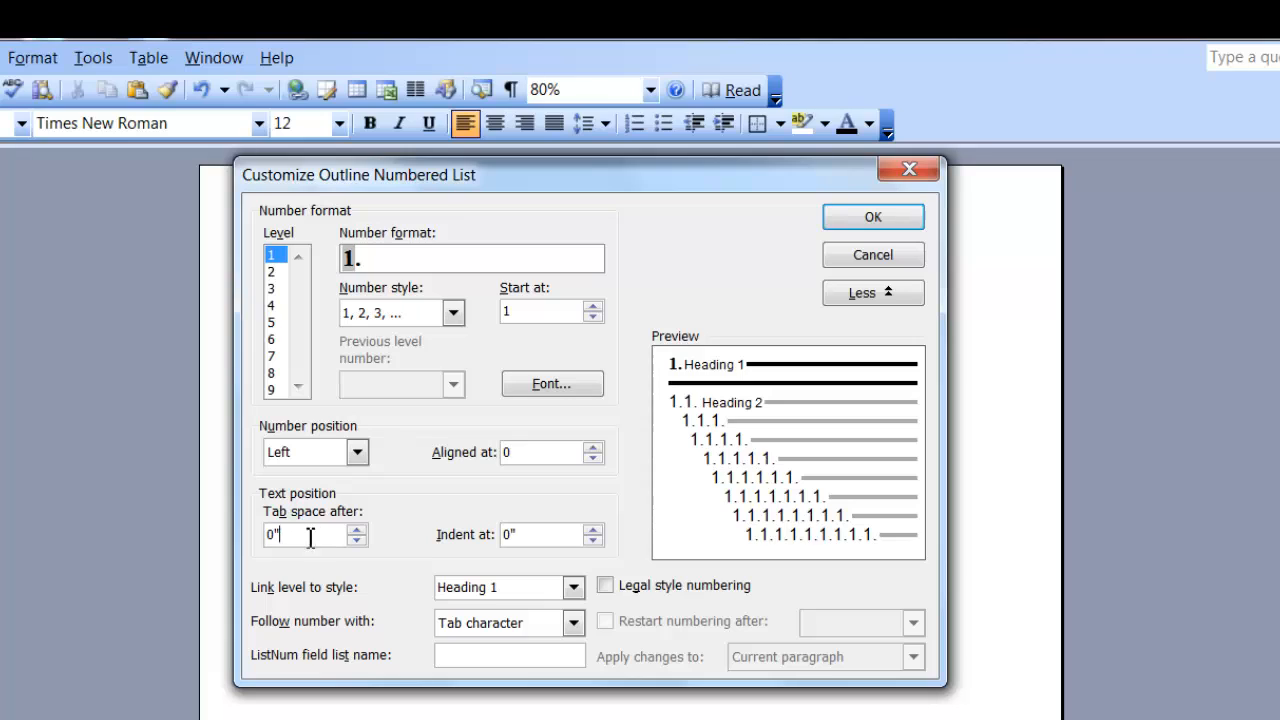
{"action": "left_click_drag", "start_coordinate": [309, 535], "coordinate": [260, 536]}
{"action": "type", "text": ".25"}
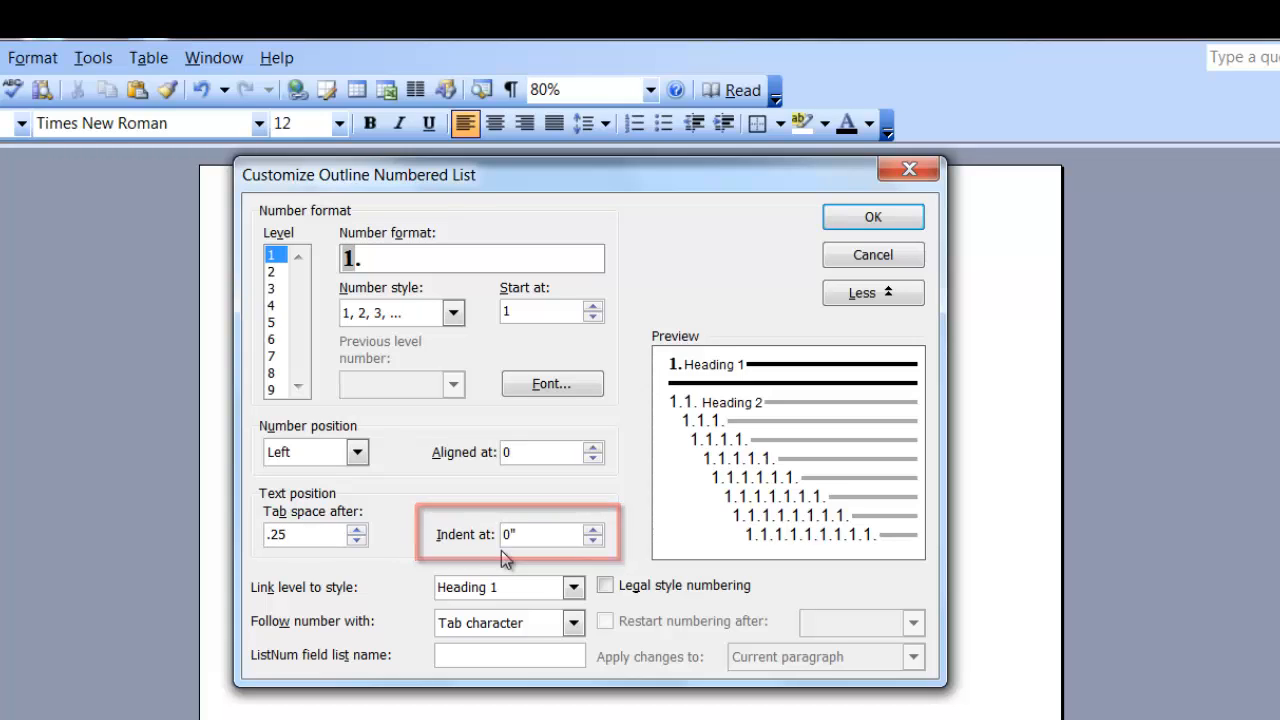
{"action": "left_click_drag", "start_coordinate": [546, 534], "coordinate": [487, 537]}
{"action": "type", "text": ".25"}
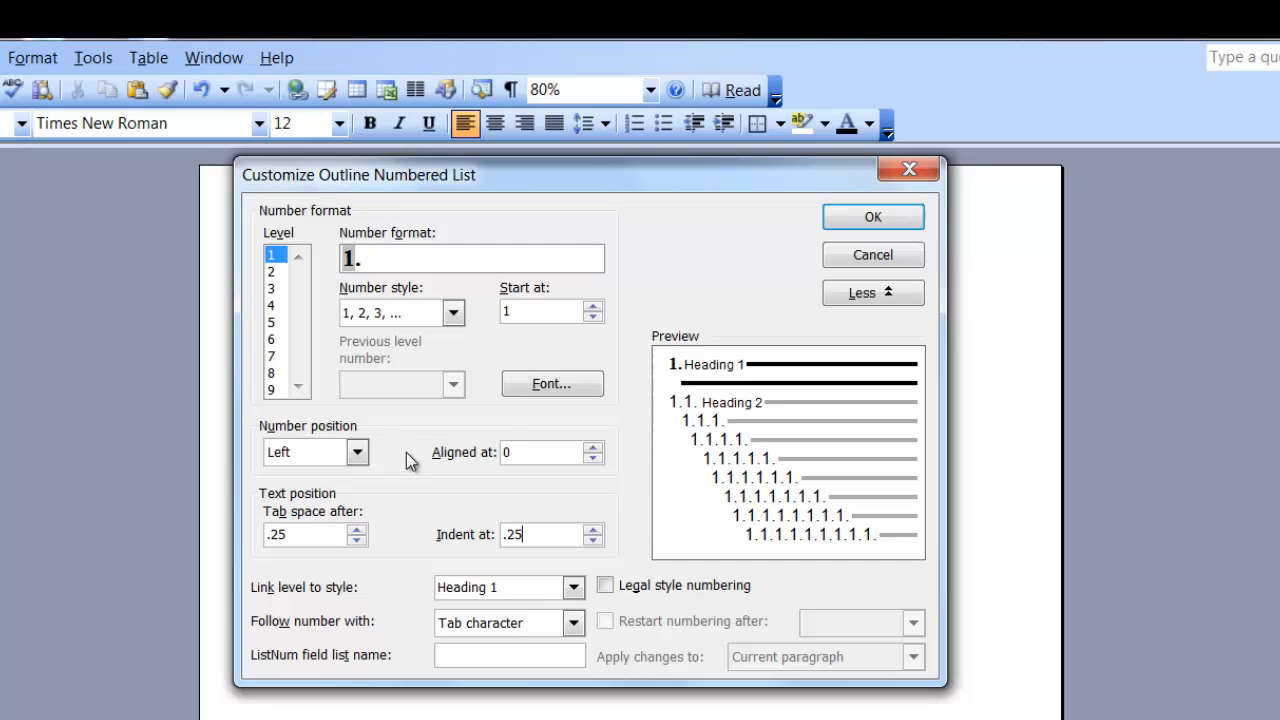
- Select level 2 and give its number Times New Roman, Bold, 12 pt font
{"action": "left_click", "coordinate": [279, 272]}
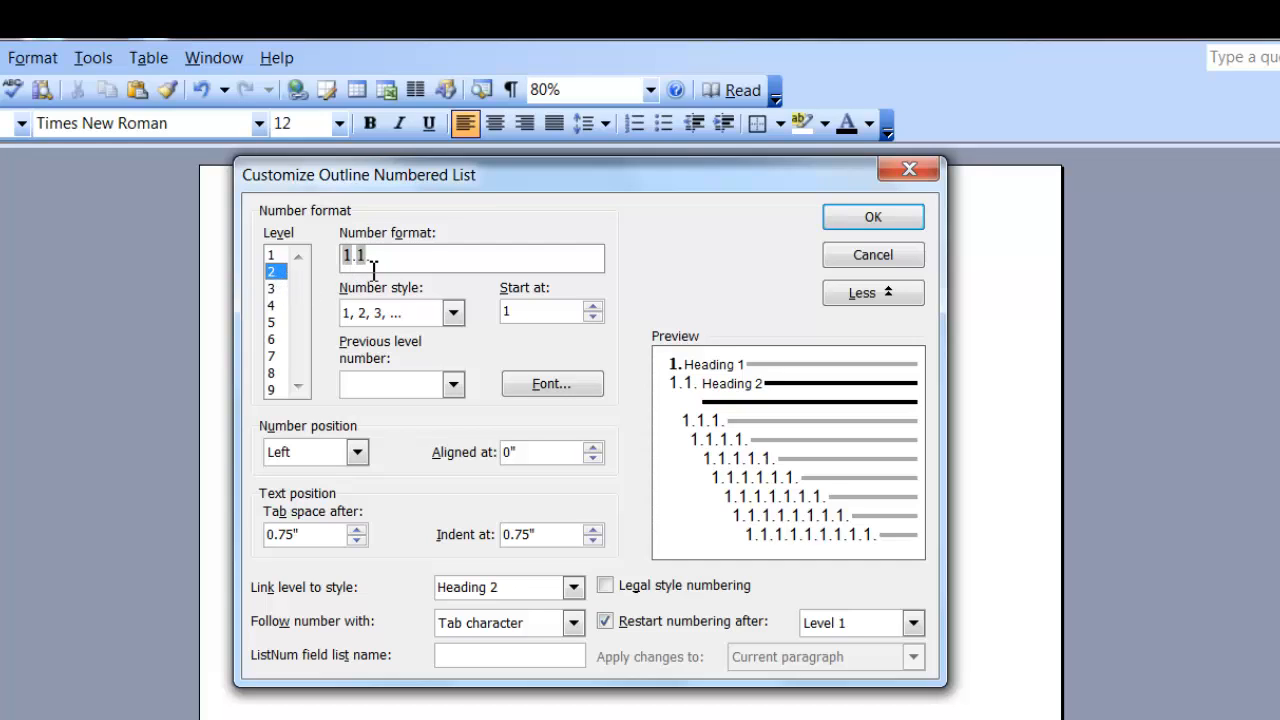
{"action": "left_click", "coordinate": [550, 385]}
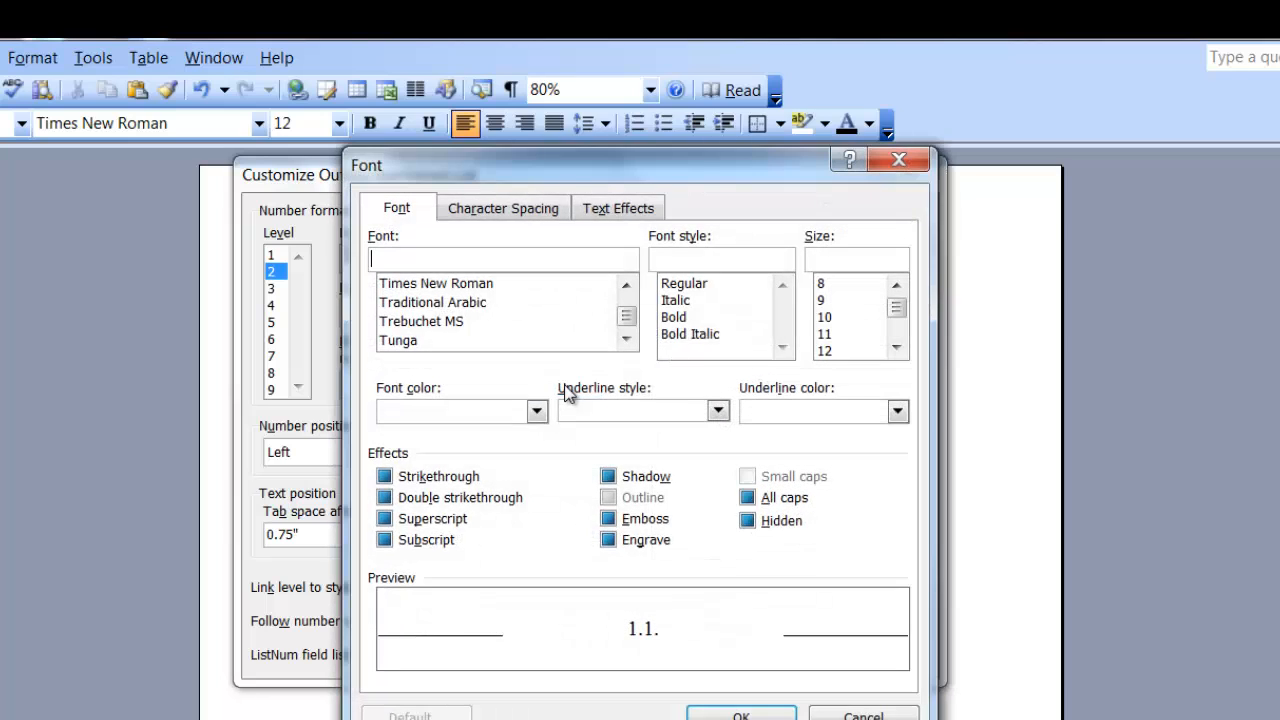
{"action": "left_click", "coordinate": [462, 292]}
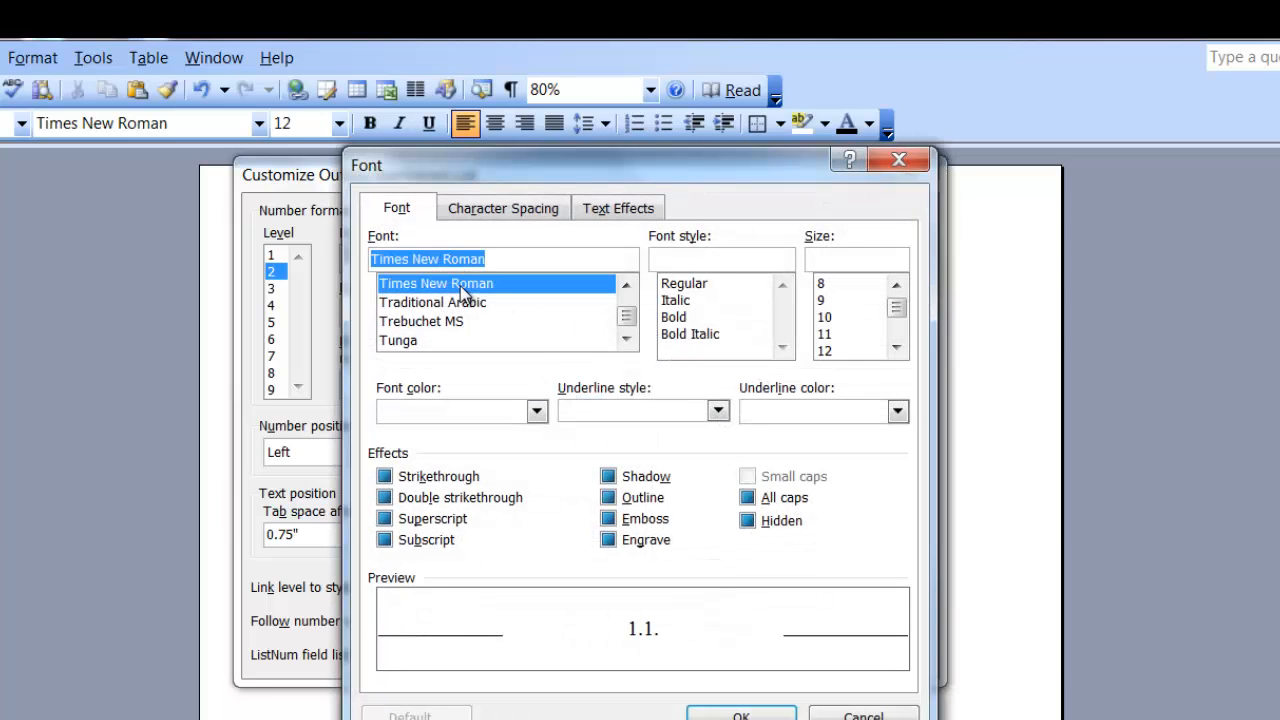
{"action": "left_click", "coordinate": [674, 318]}
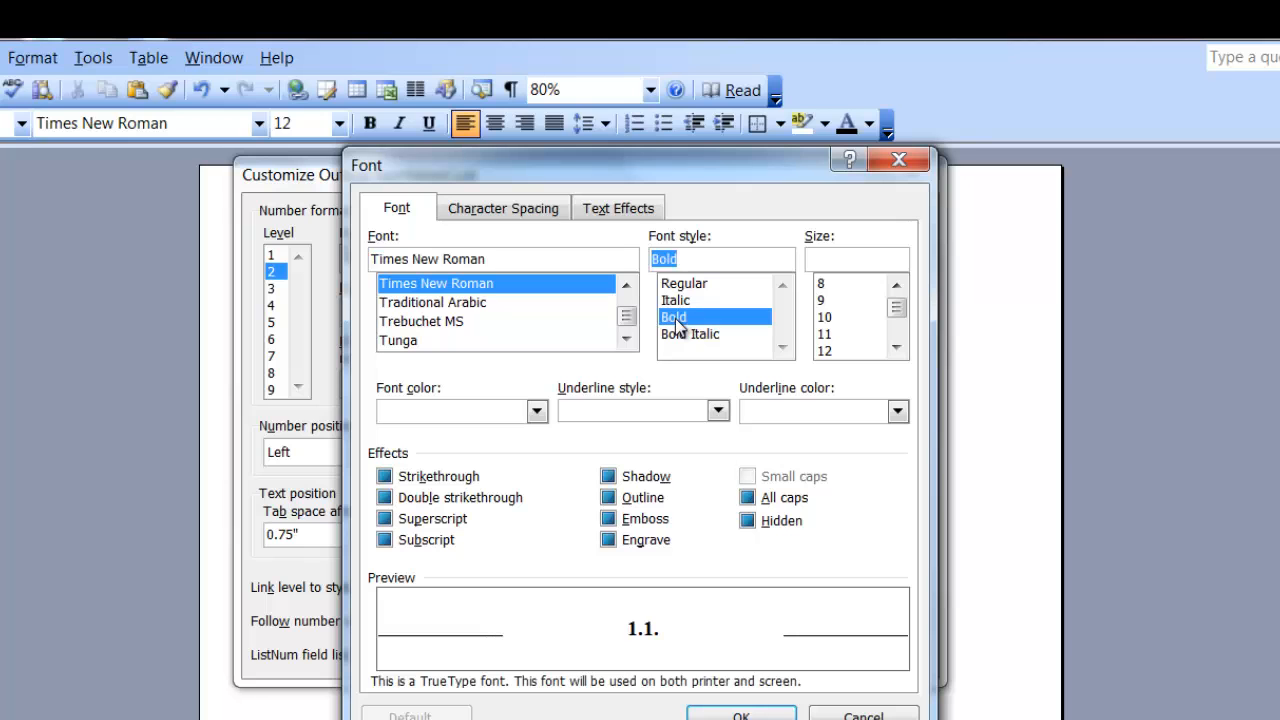
{"action": "left_click", "coordinate": [826, 352]}
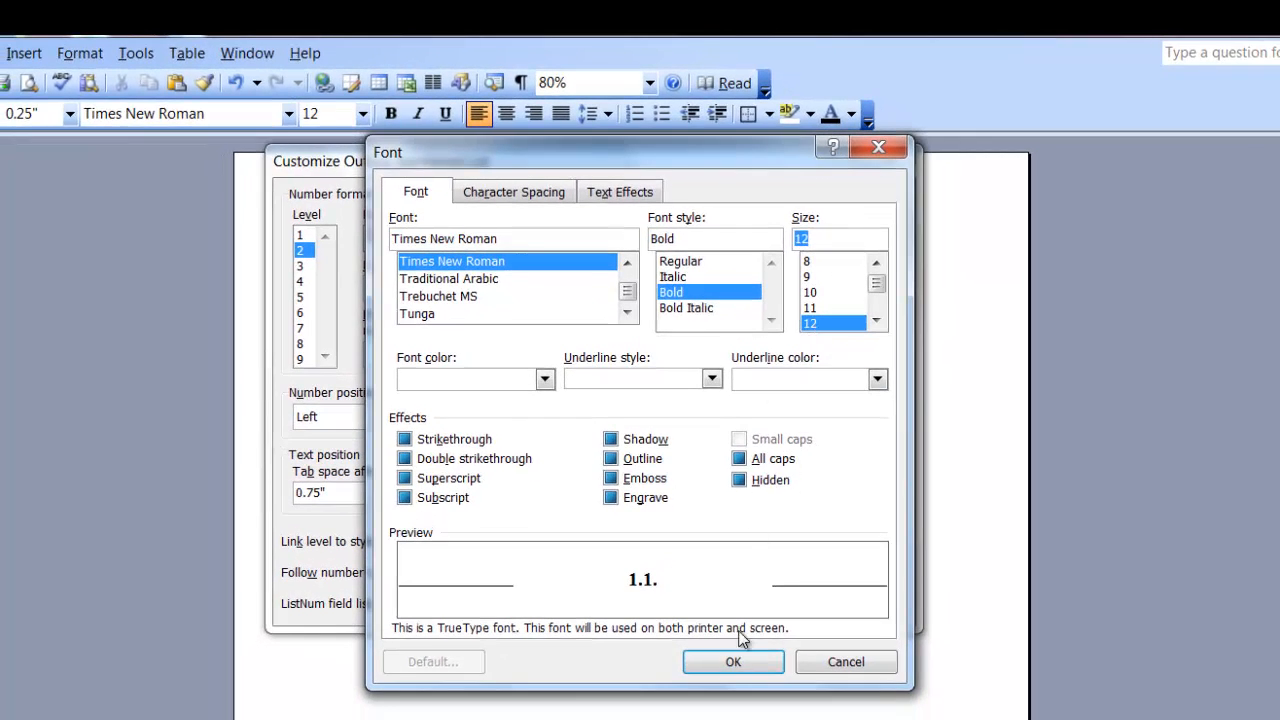
{"action": "left_click", "coordinate": [730, 662]}
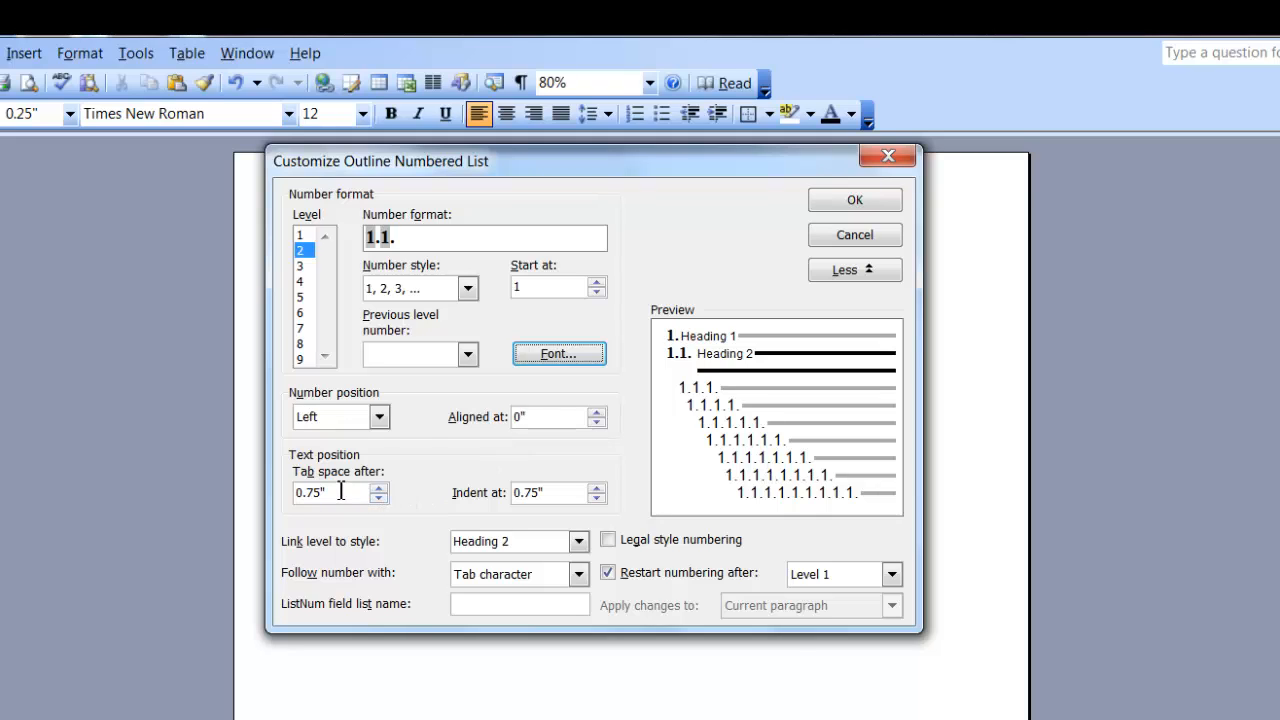
- Change level 2's Tab space after and Indent at values to 0.5"
{"action": "left_click", "coordinate": [311, 492]}
{"action": "key", "text": "BackSpace"}
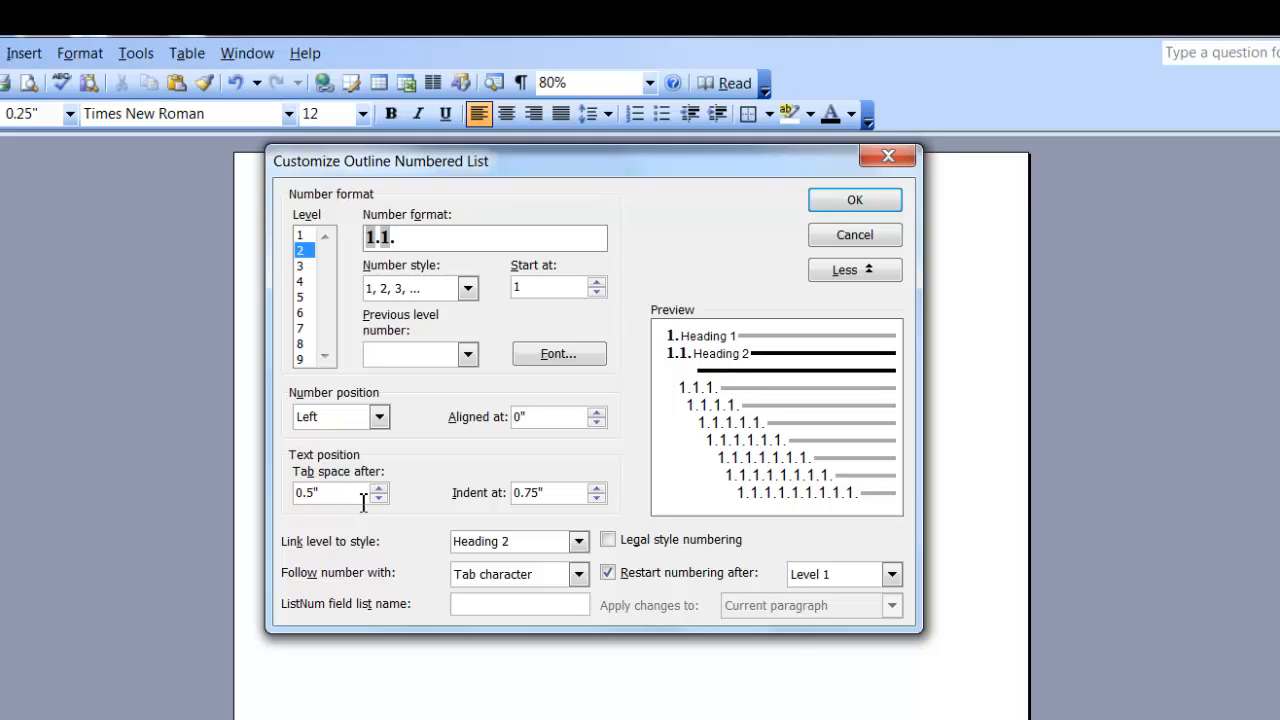
{"action": "left_click", "coordinate": [528, 492]}
{"action": "key", "text": "BackSpace"}
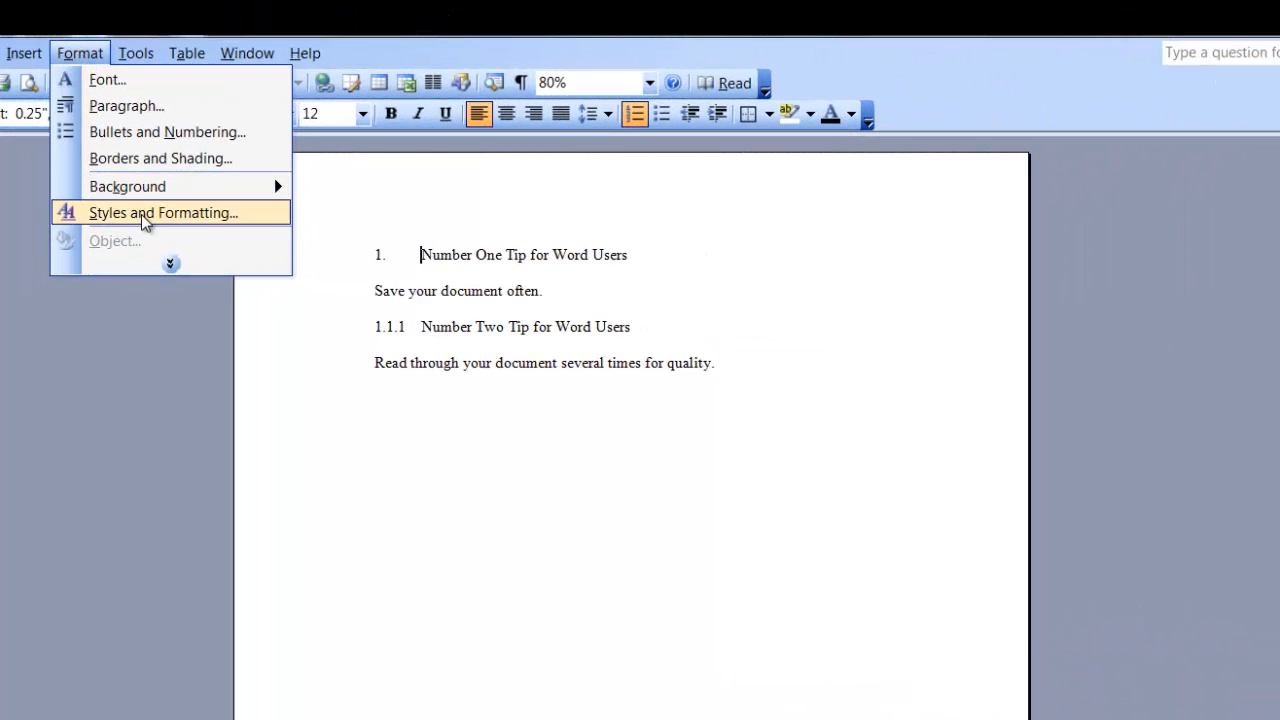
- Float the Styles and Formatting pane and apply Heading 1 to the first tip line
{"action": "left_click", "coordinate": [142, 212]}
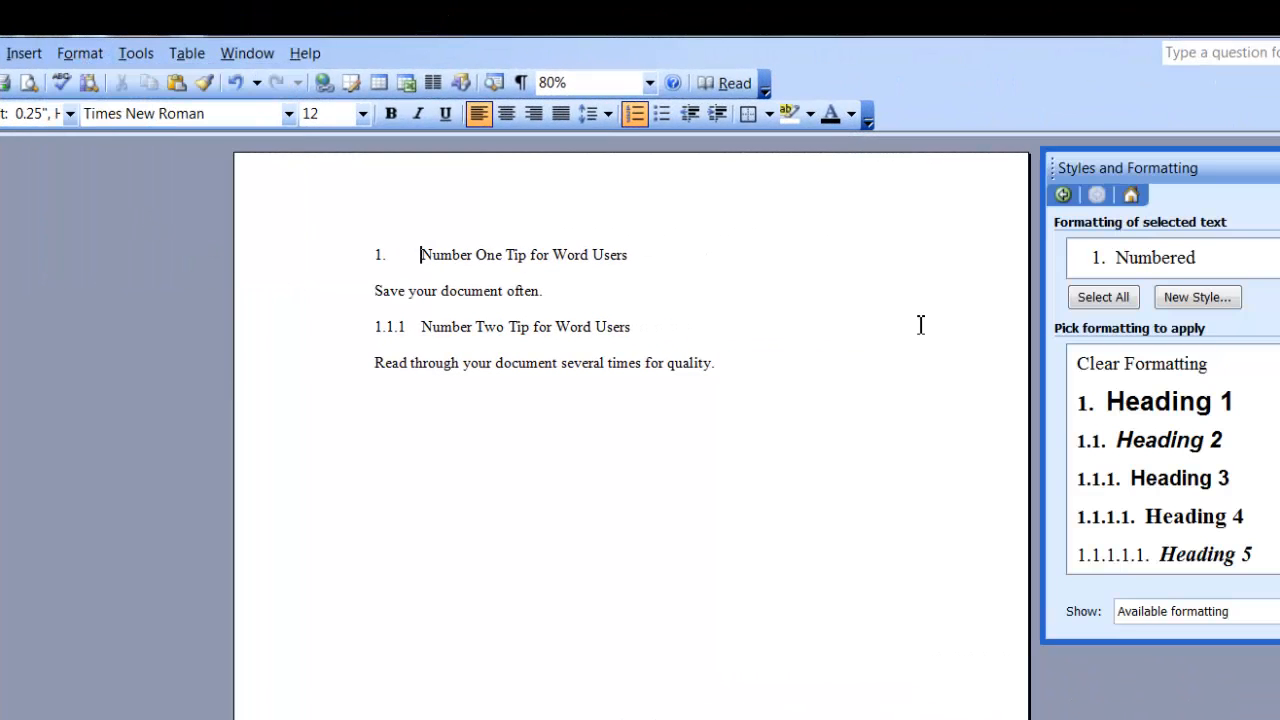
{"action": "left_click_drag", "start_coordinate": [1138, 164], "coordinate": [923, 163]}
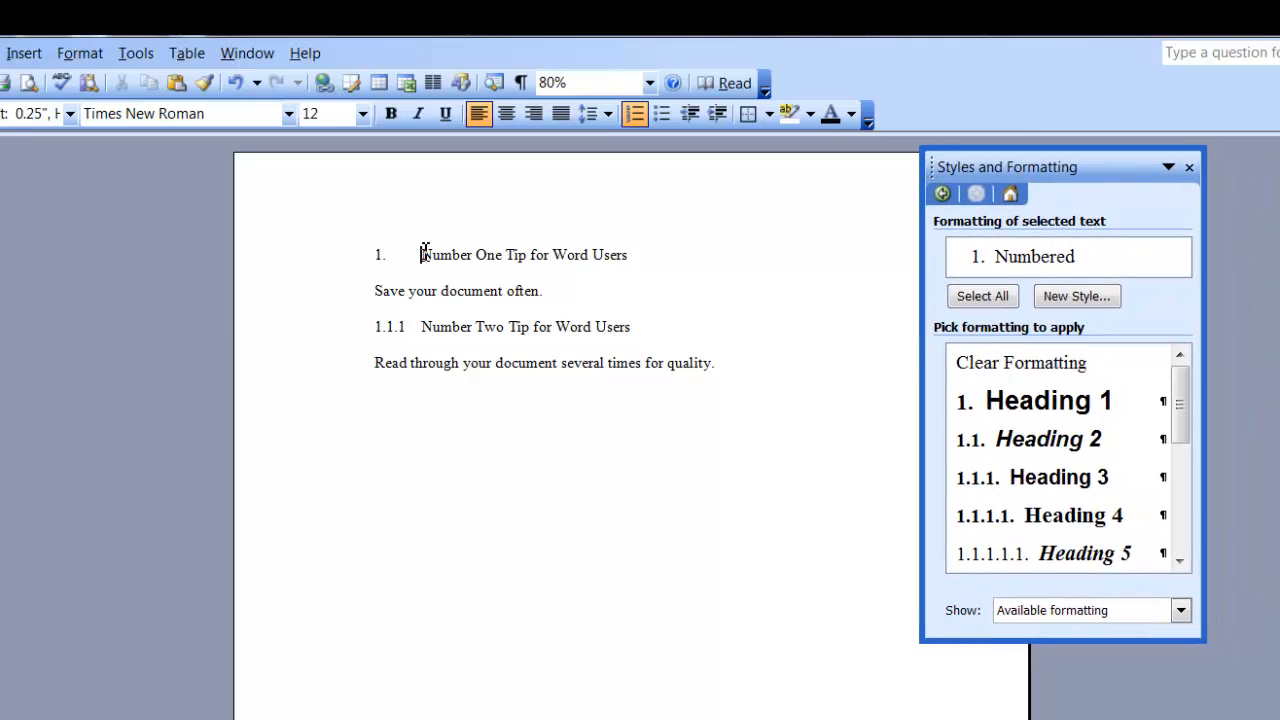
{"action": "left_click", "coordinate": [1074, 401]}
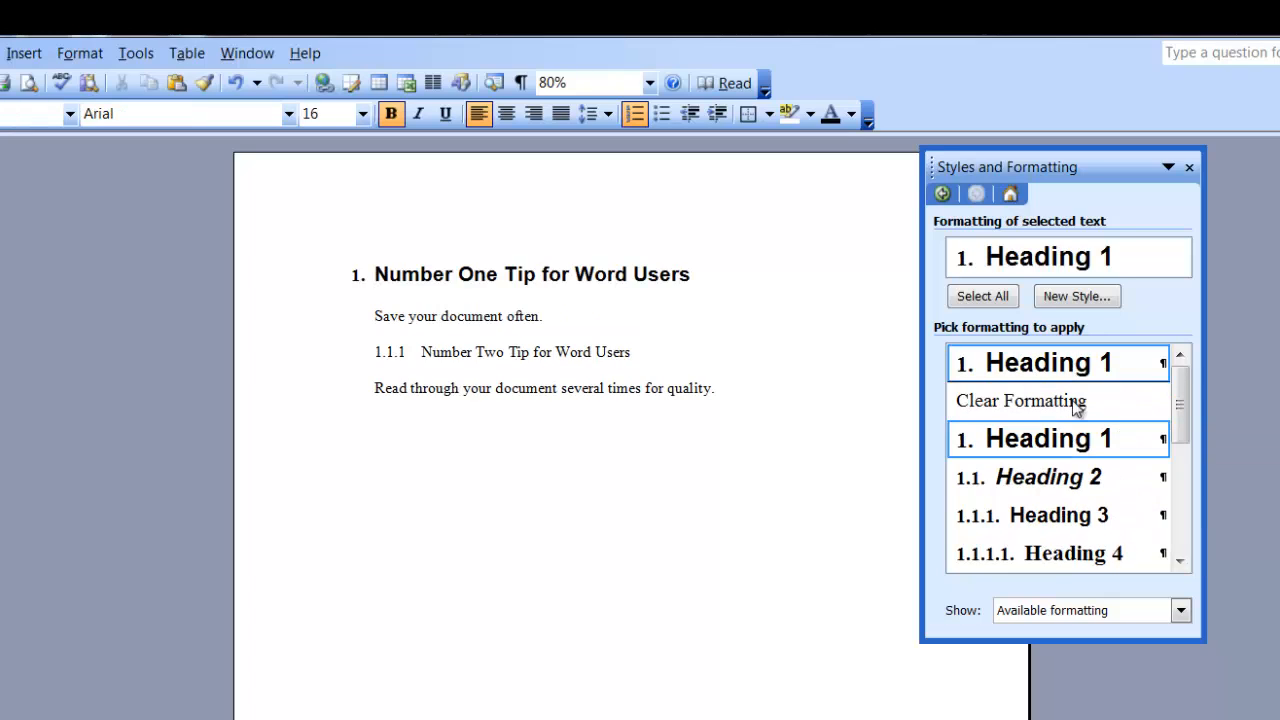
{"action": "left_click", "coordinate": [1160, 366]}
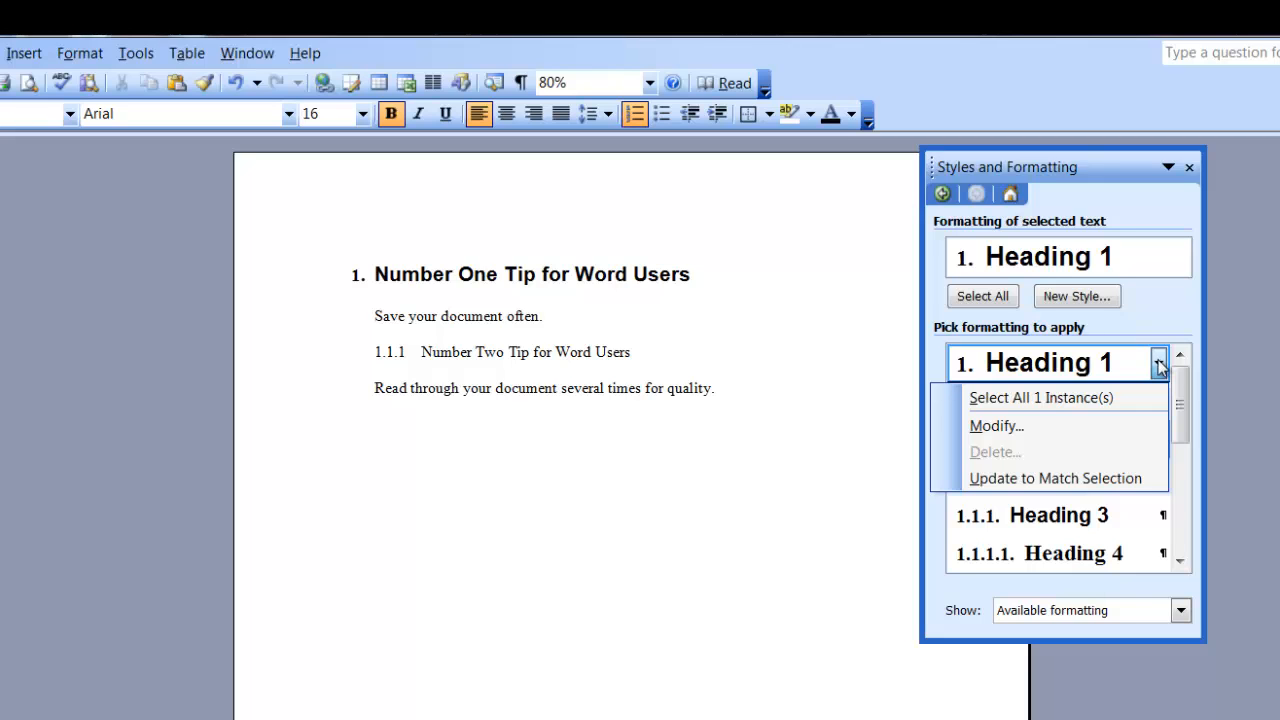
- In Modify Style, change Heading 1's font to Times New Roman and its size to 14 pt
{"action": "left_click", "coordinate": [1054, 428]}
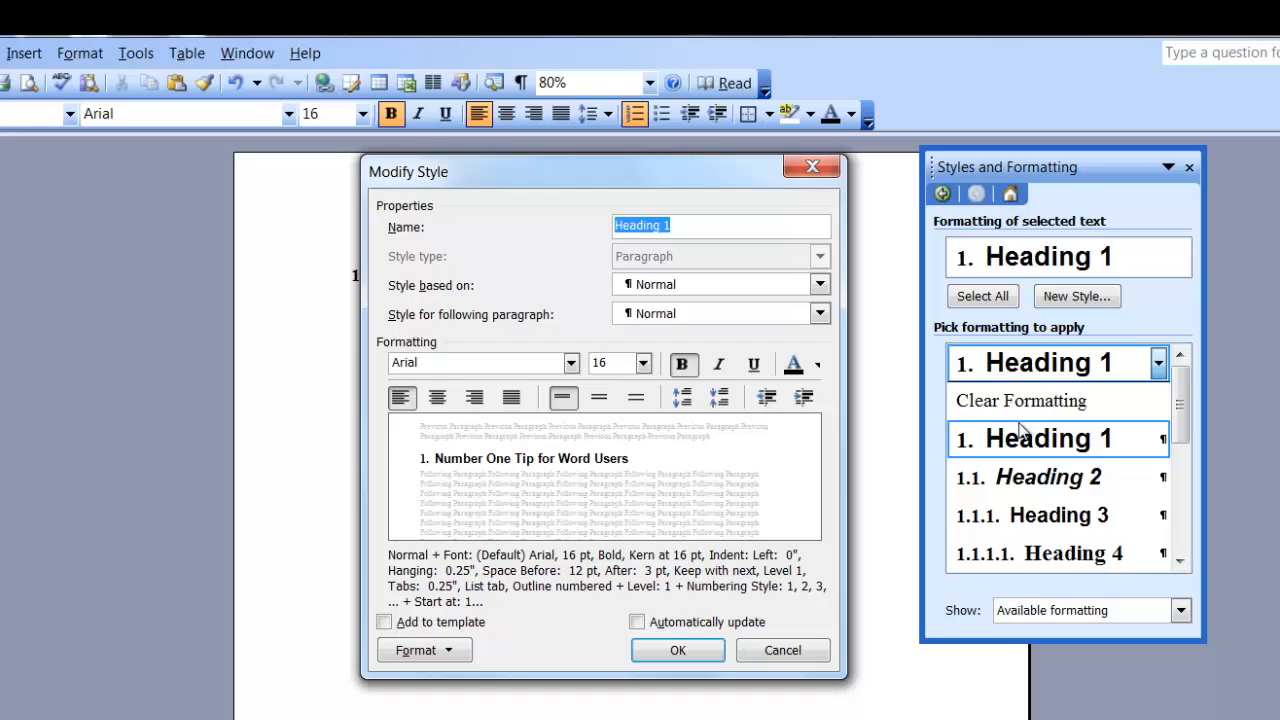
{"action": "left_click", "coordinate": [571, 363]}
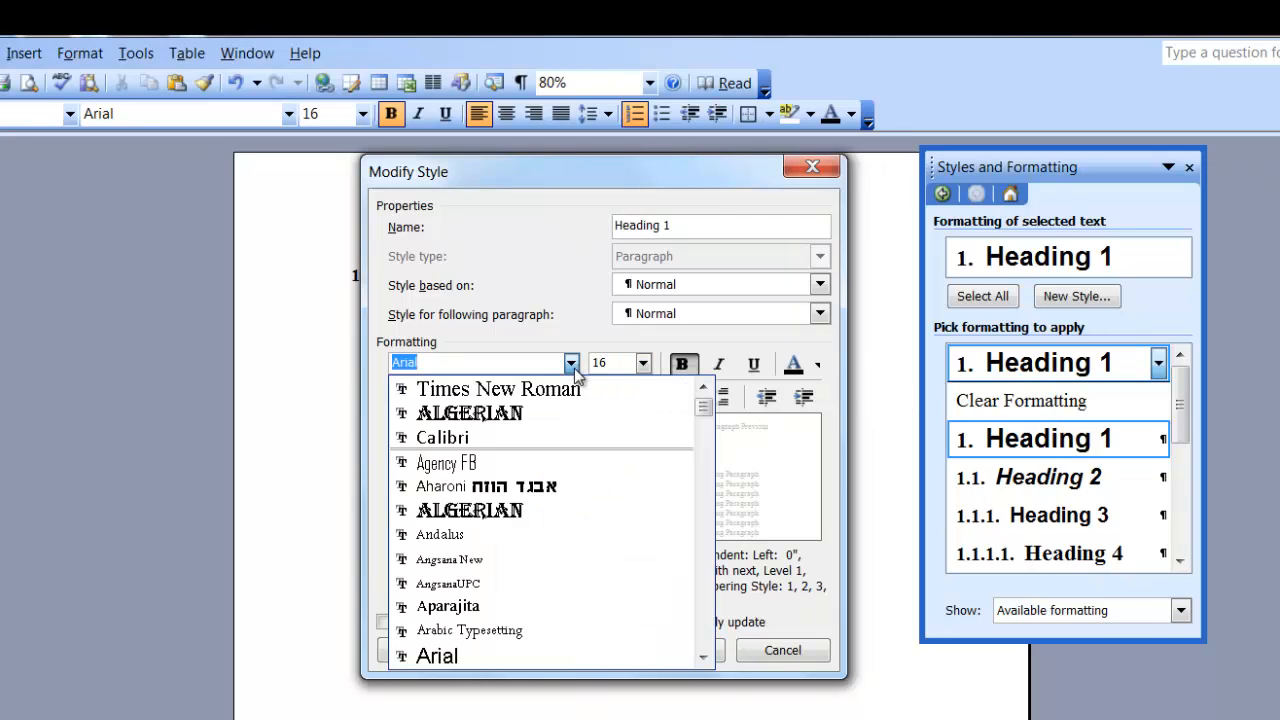
{"action": "left_click", "coordinate": [568, 392]}
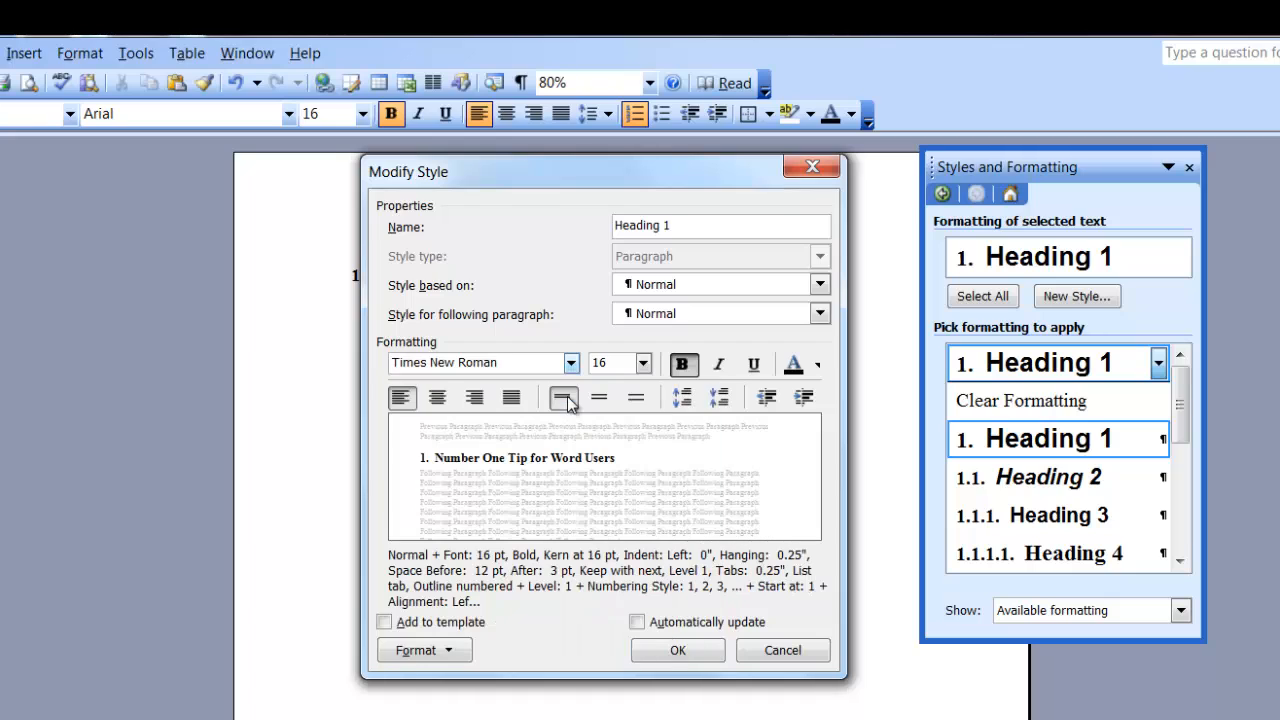
{"action": "left_click", "coordinate": [643, 363]}
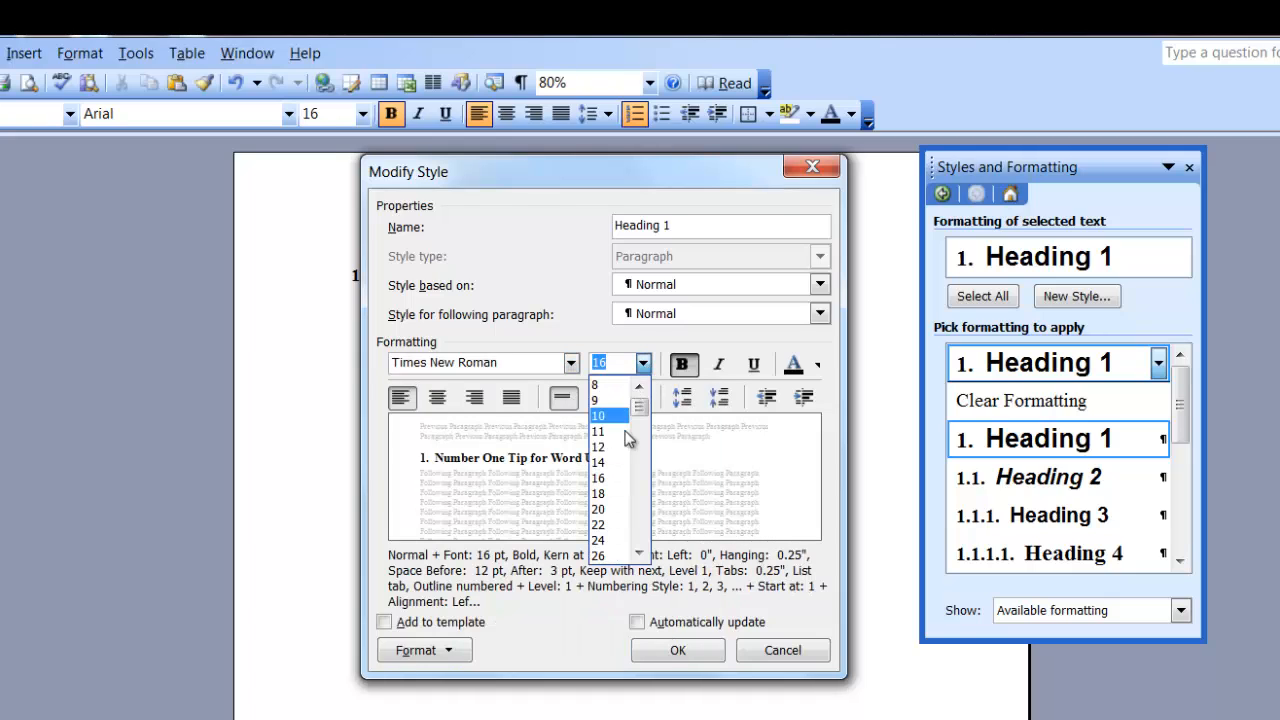
{"action": "left_click", "coordinate": [612, 462]}
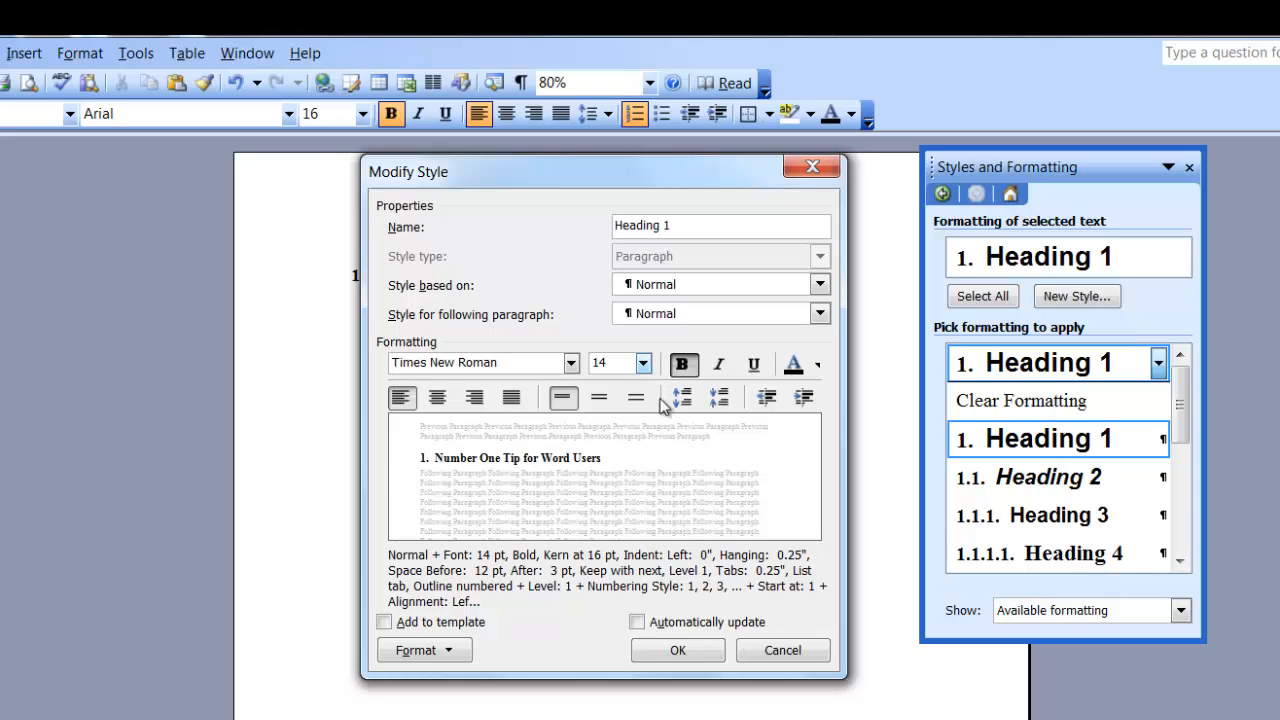
{"action": "left_click", "coordinate": [450, 655]}
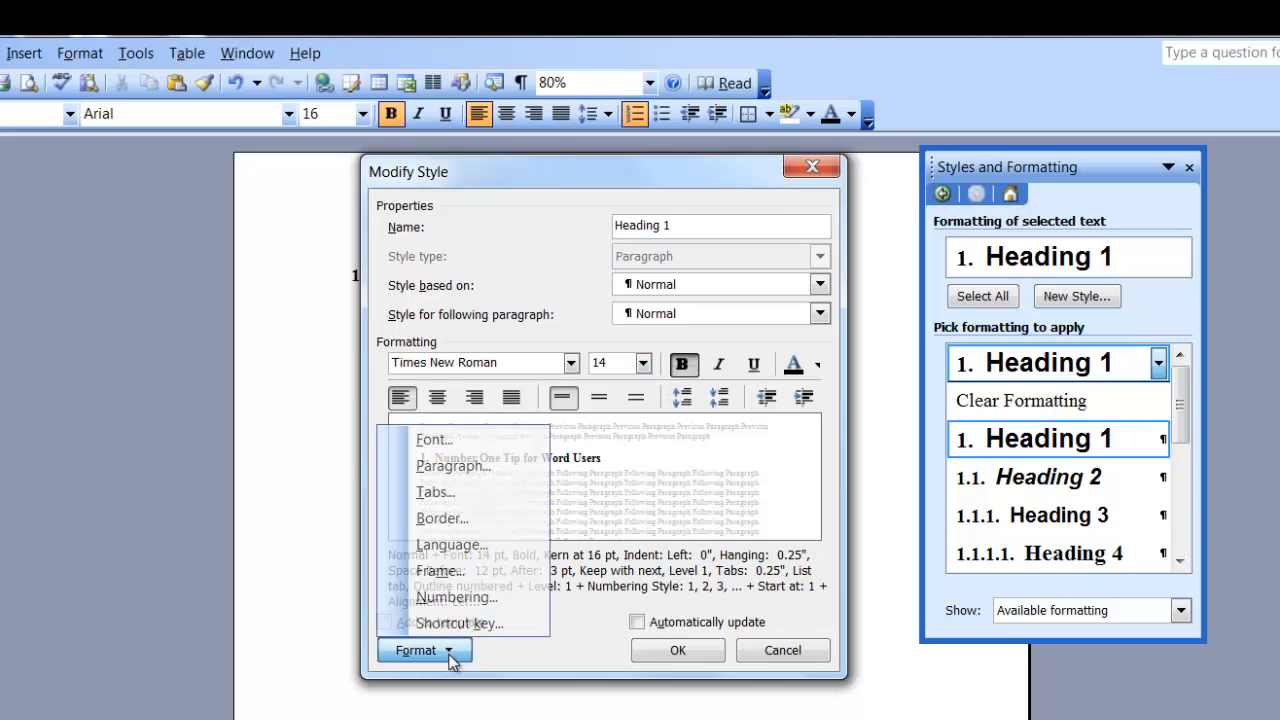
{"action": "left_click", "coordinate": [496, 439]}
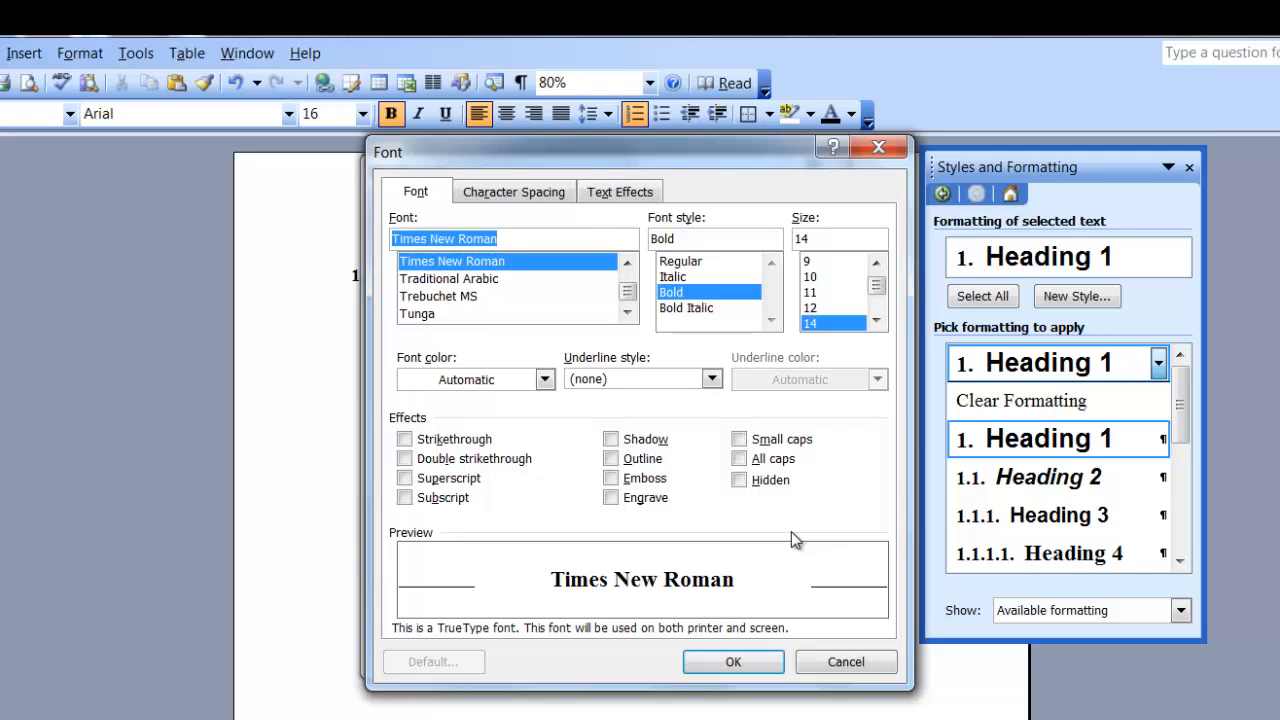
- Turn on All caps in Heading 1's font settings and confirm
{"action": "left_click", "coordinate": [742, 460]}
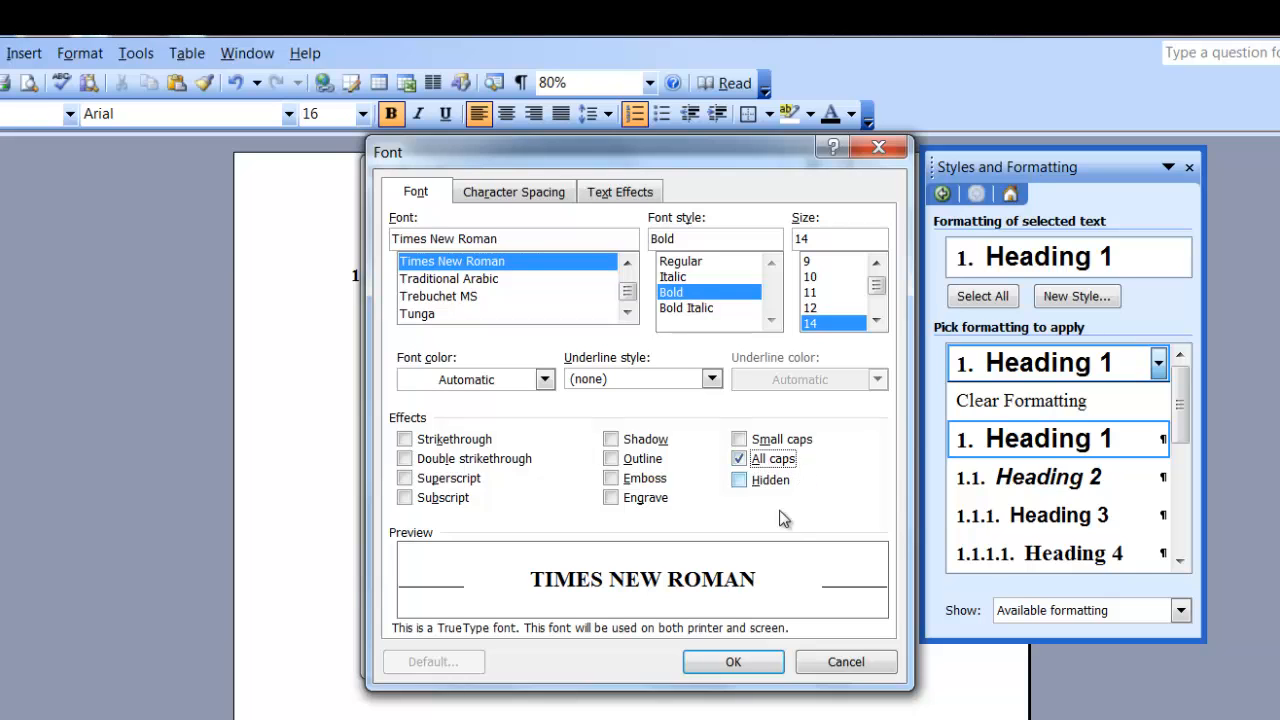
{"action": "left_click", "coordinate": [733, 662]}
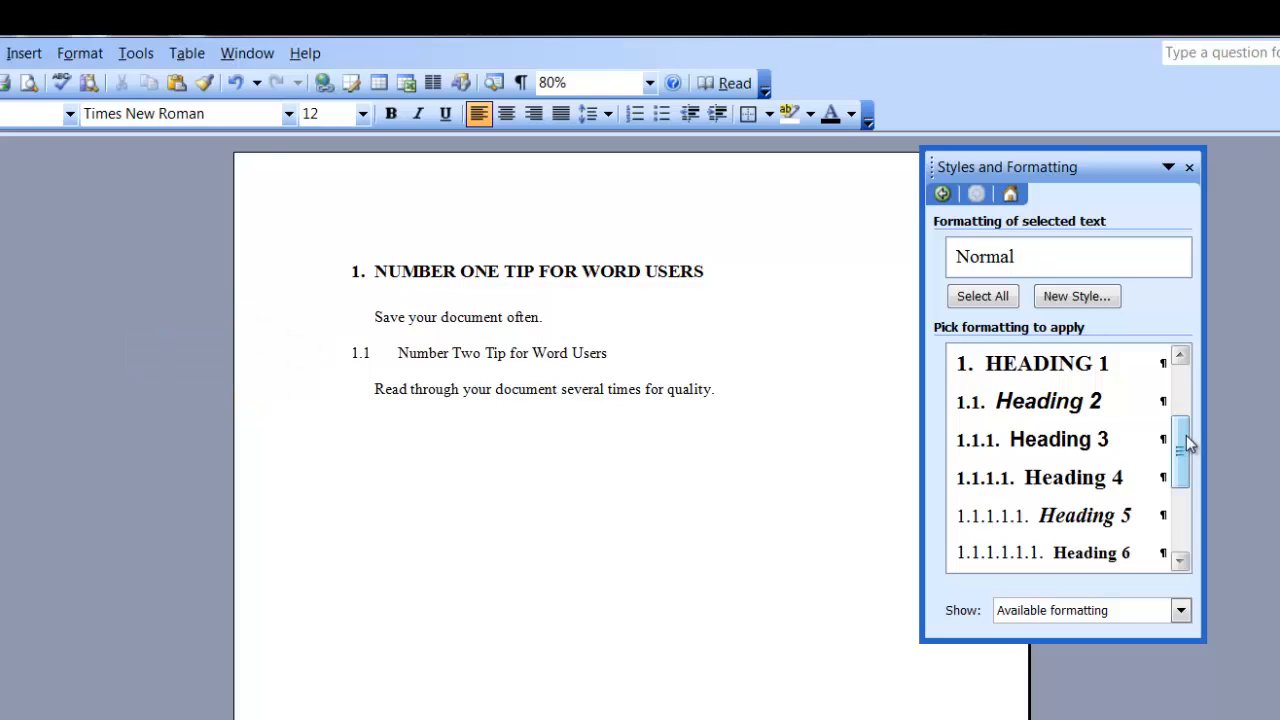
- Apply Heading 2 to the second tip line and restyle Heading 2 as 12 pt Times New Roman, non-italic
{"action": "left_click", "coordinate": [1070, 402]}
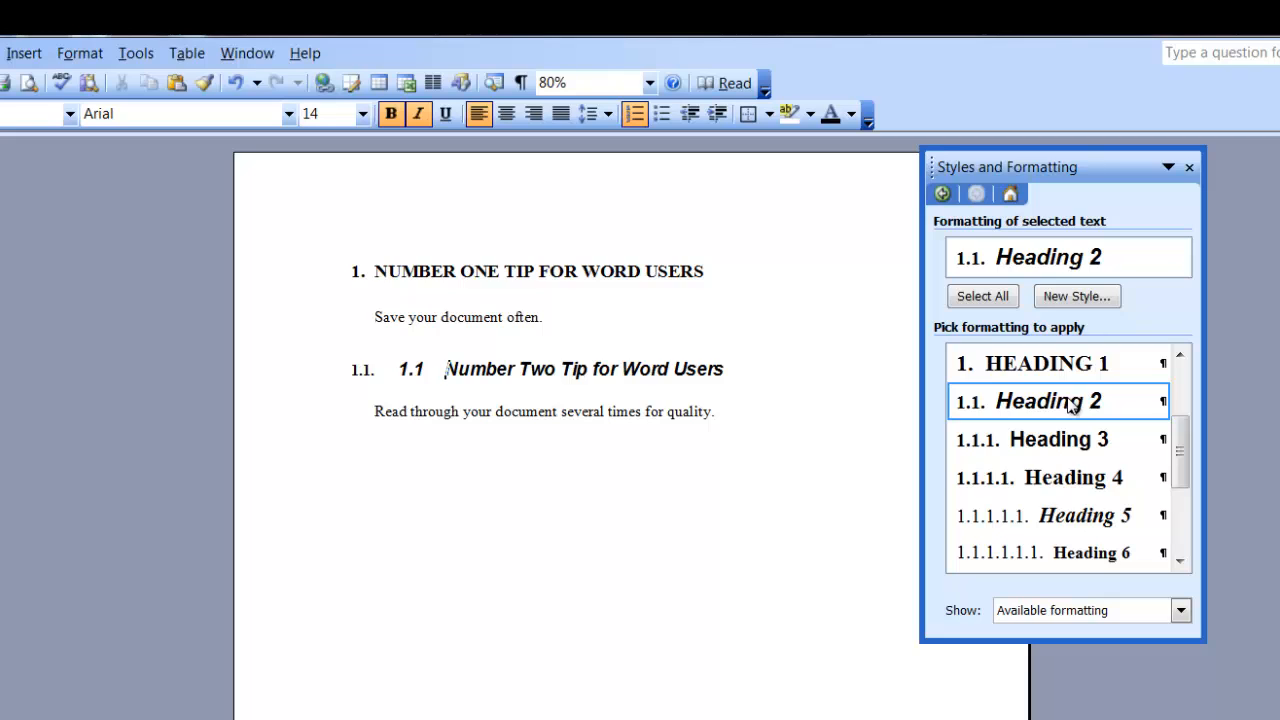
{"action": "left_click", "coordinate": [1158, 402]}
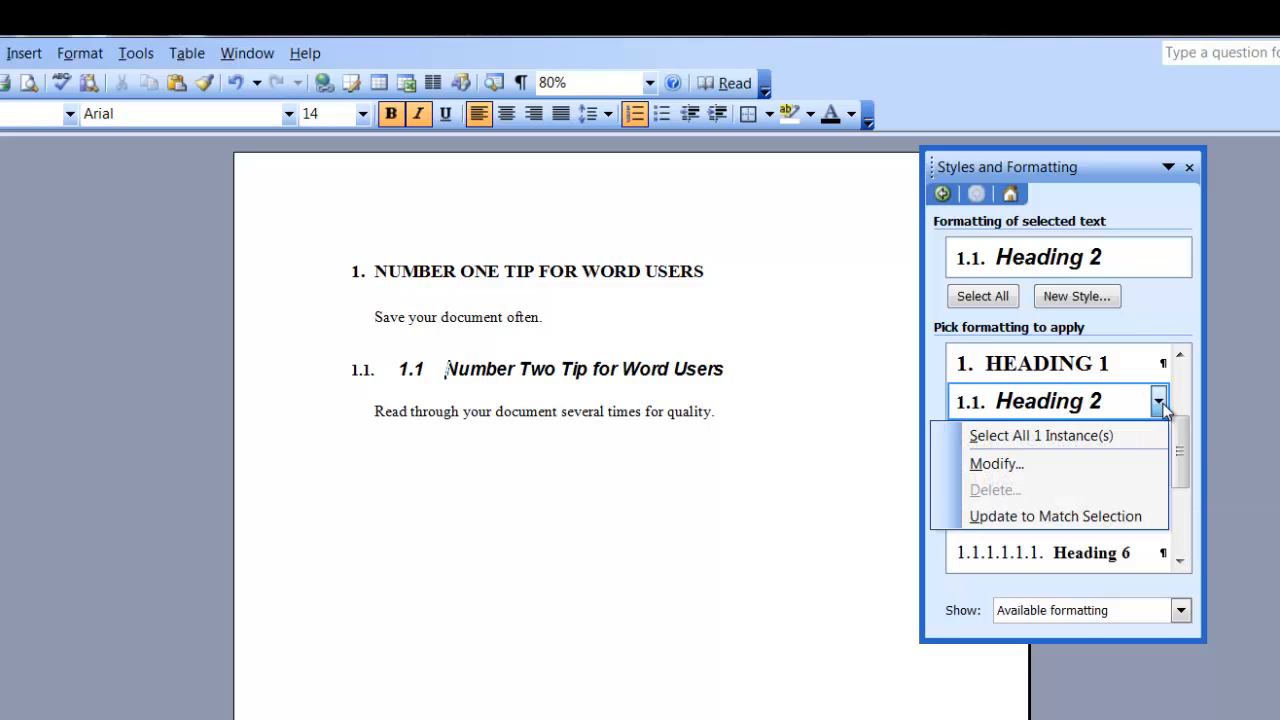
{"action": "left_click", "coordinate": [1116, 463]}
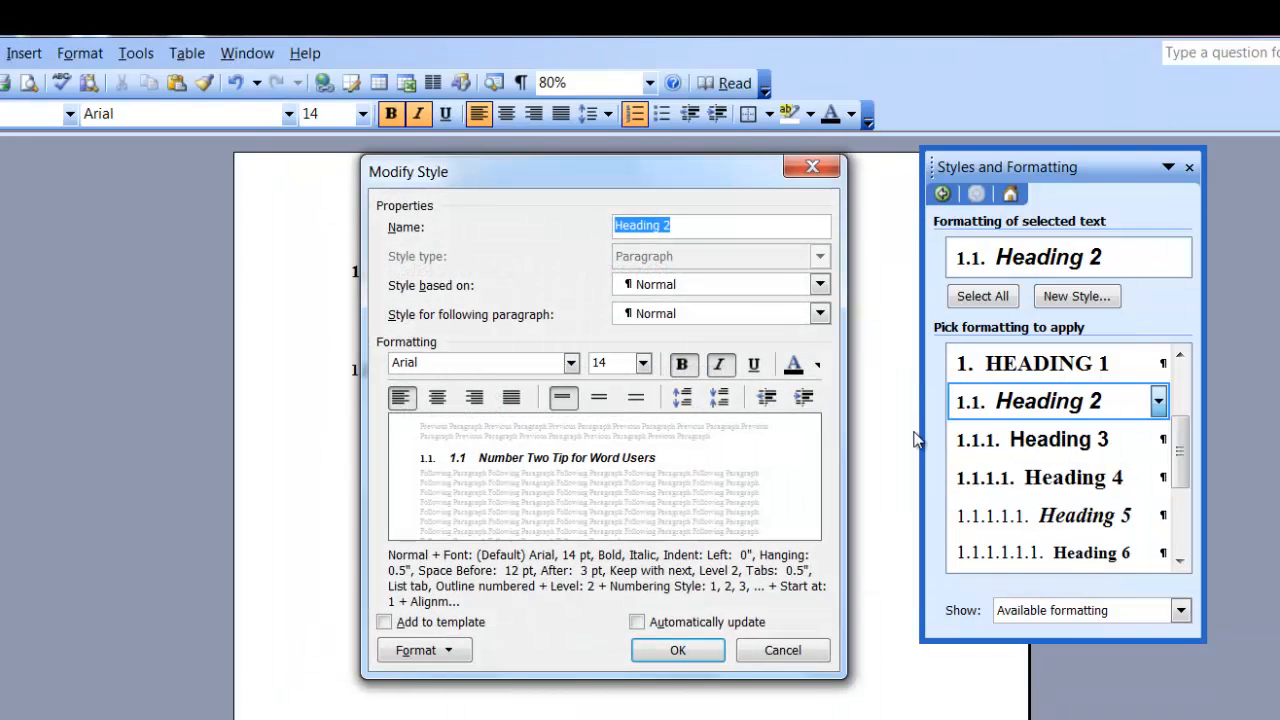
{"action": "left_click", "coordinate": [571, 363]}
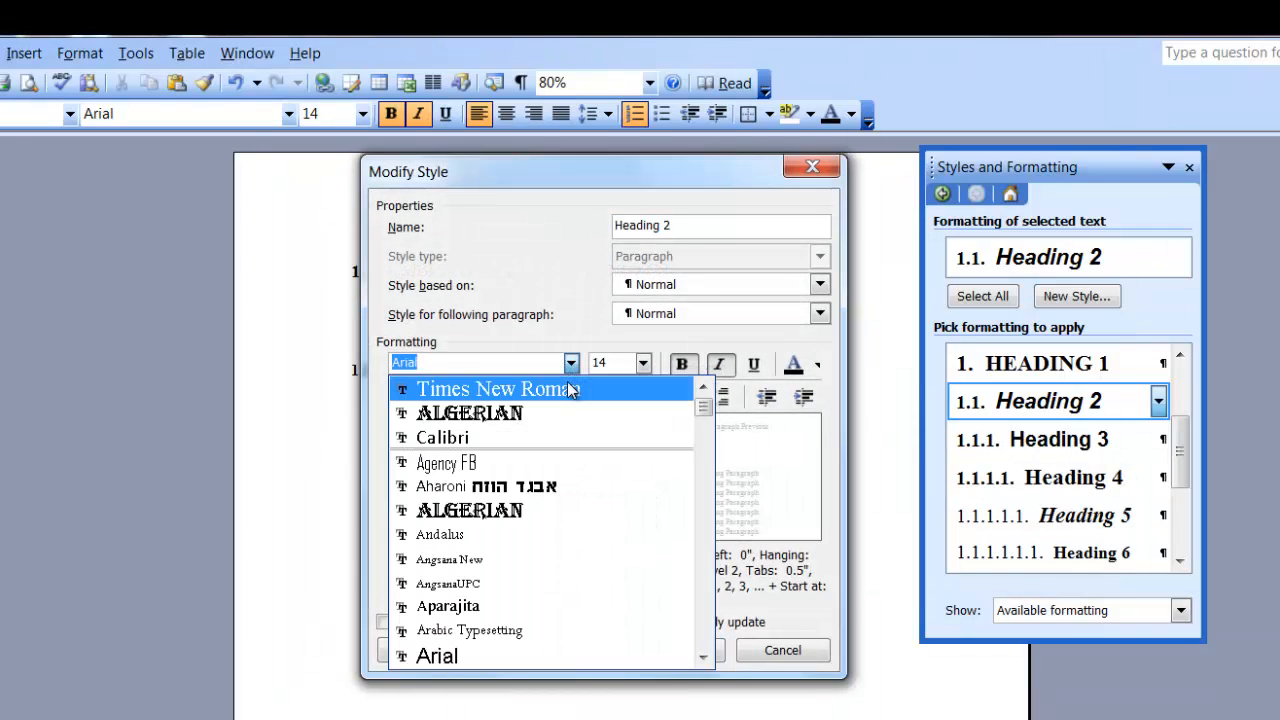
{"action": "left_click", "coordinate": [567, 392]}
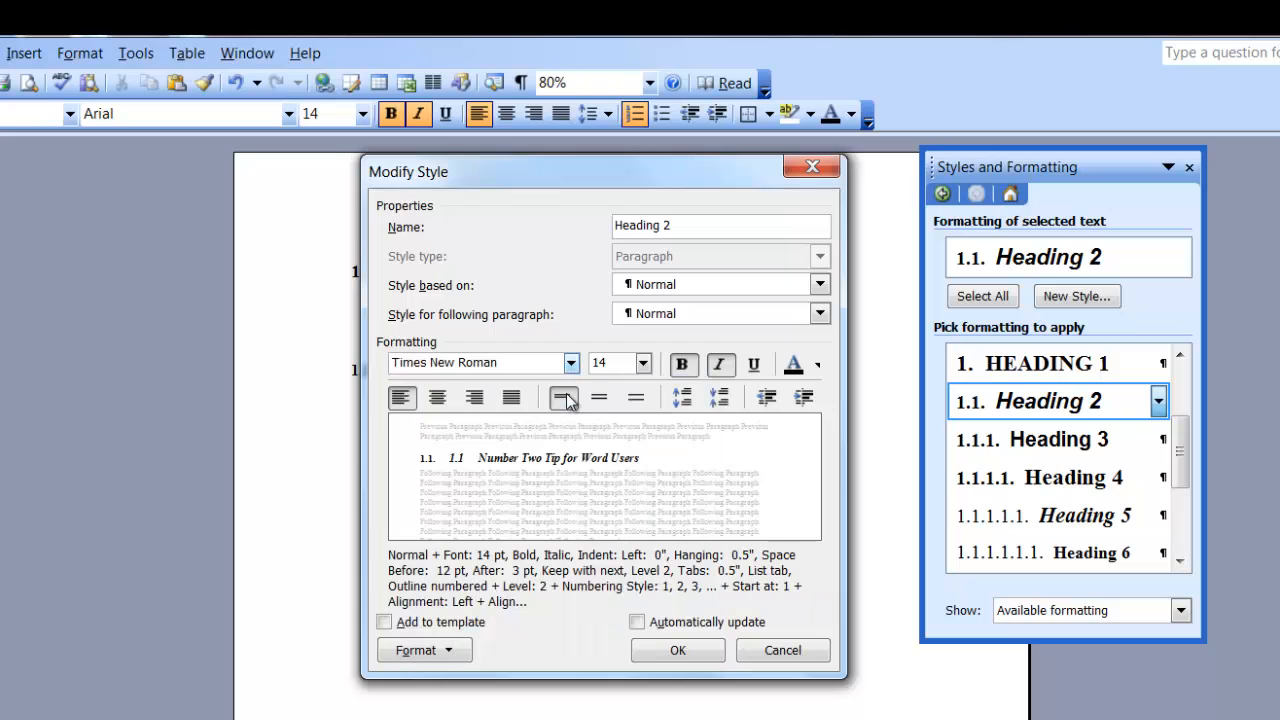
{"action": "left_click", "coordinate": [644, 365]}
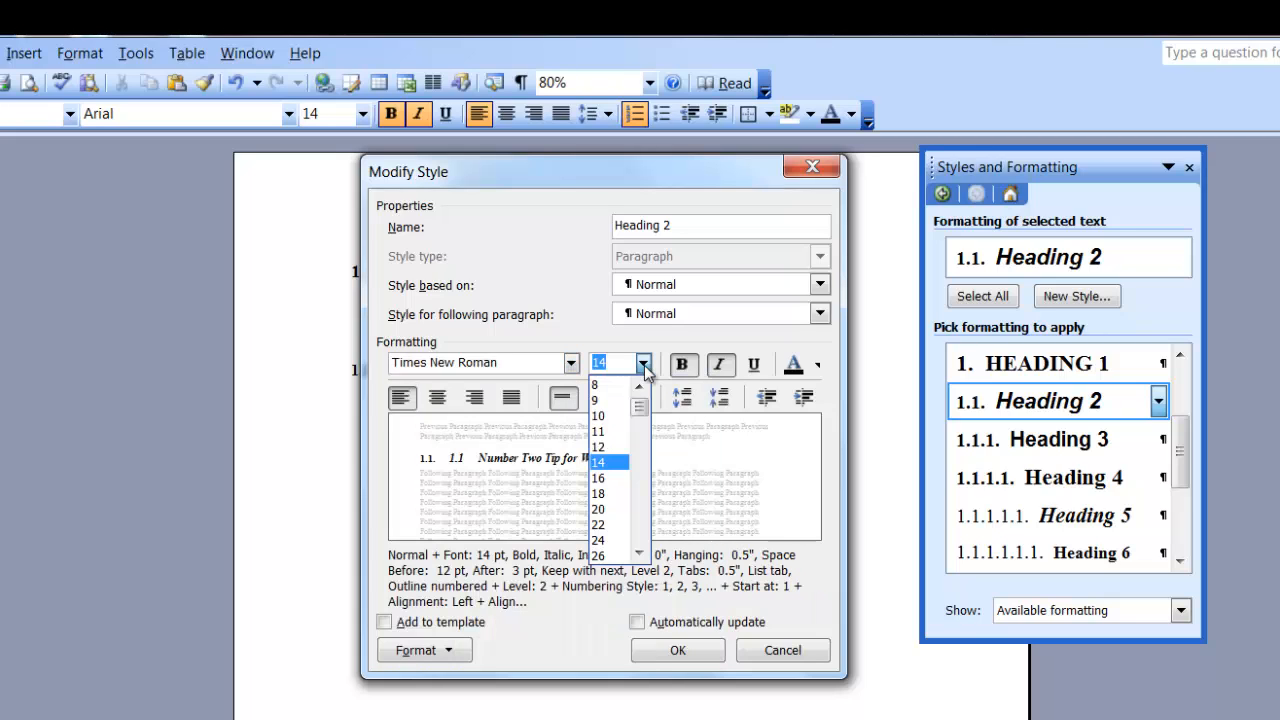
{"action": "left_click", "coordinate": [612, 447]}
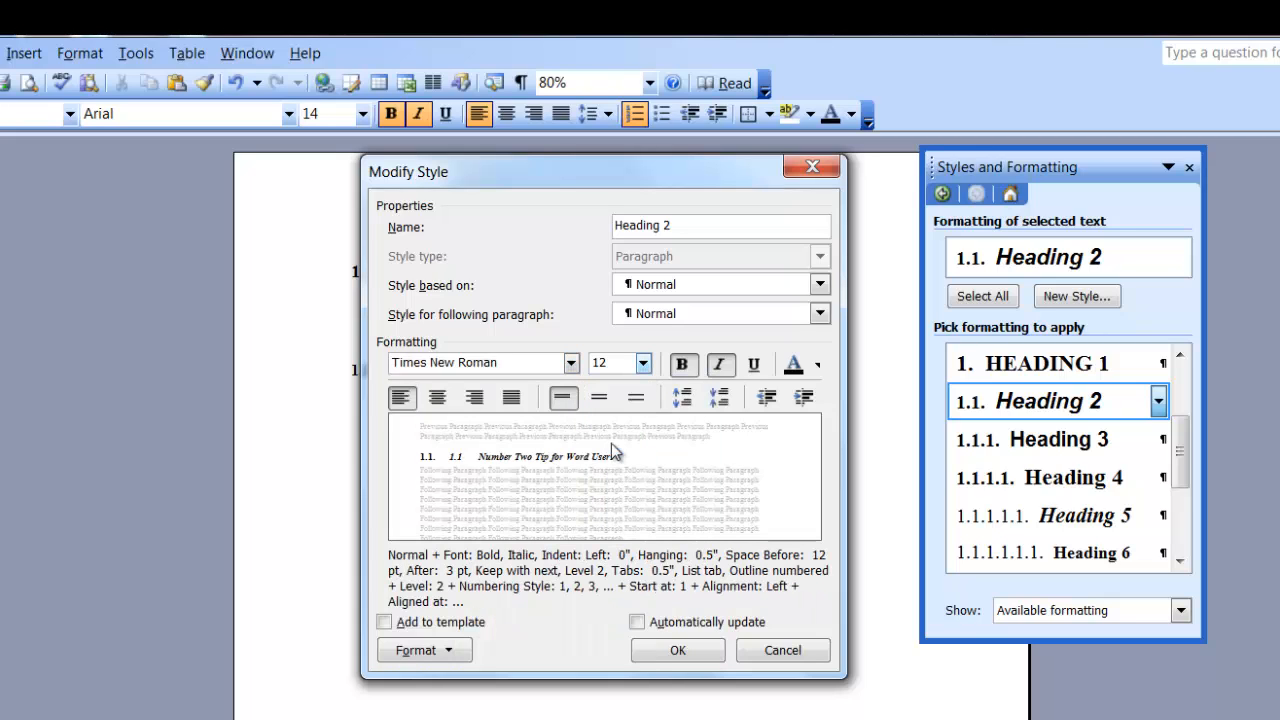
{"action": "left_click", "coordinate": [719, 364]}
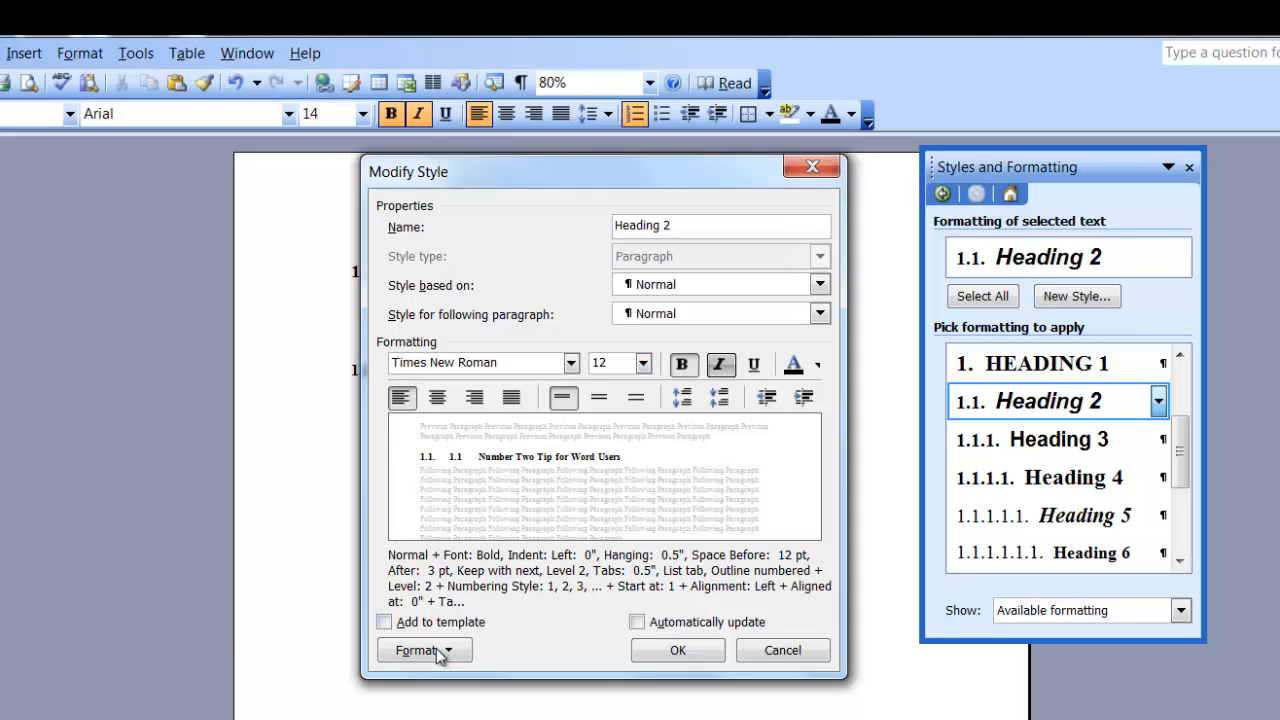
{"action": "left_click", "coordinate": [437, 652]}
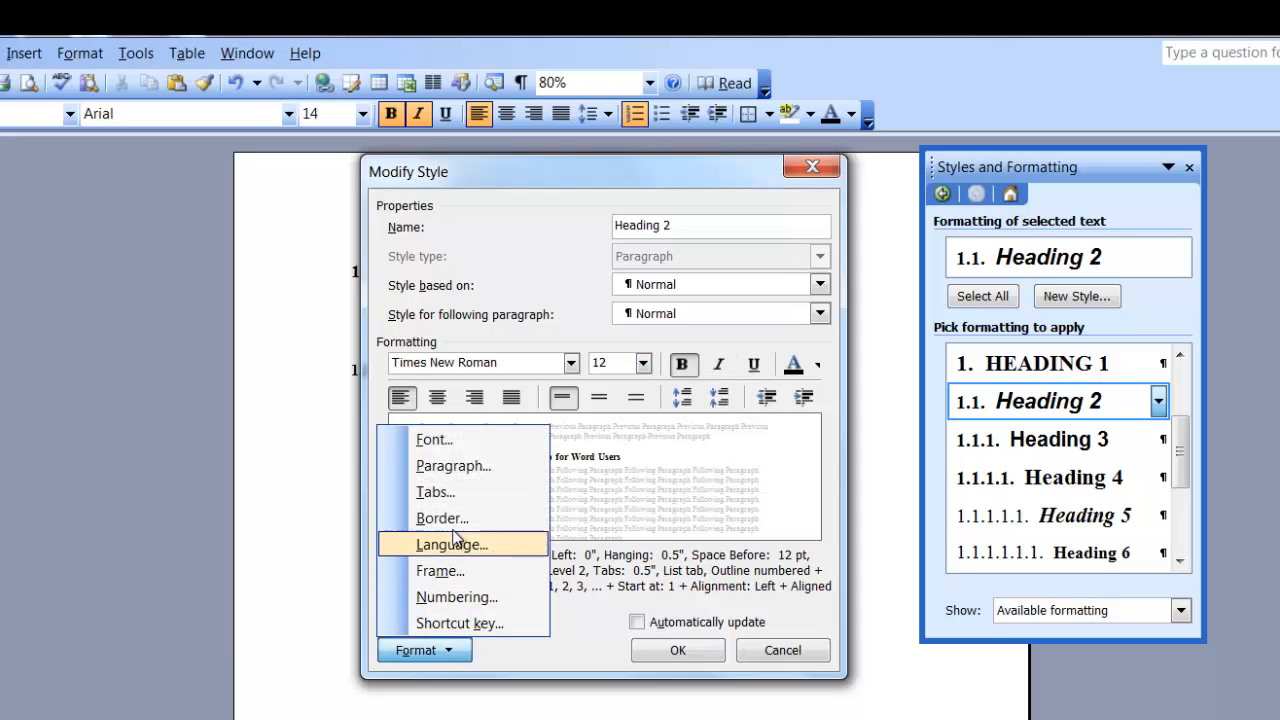
- Give Heading 2 6 pt paragraph spacing before and after, and accept the modified style
{"action": "left_click", "coordinate": [516, 471]}
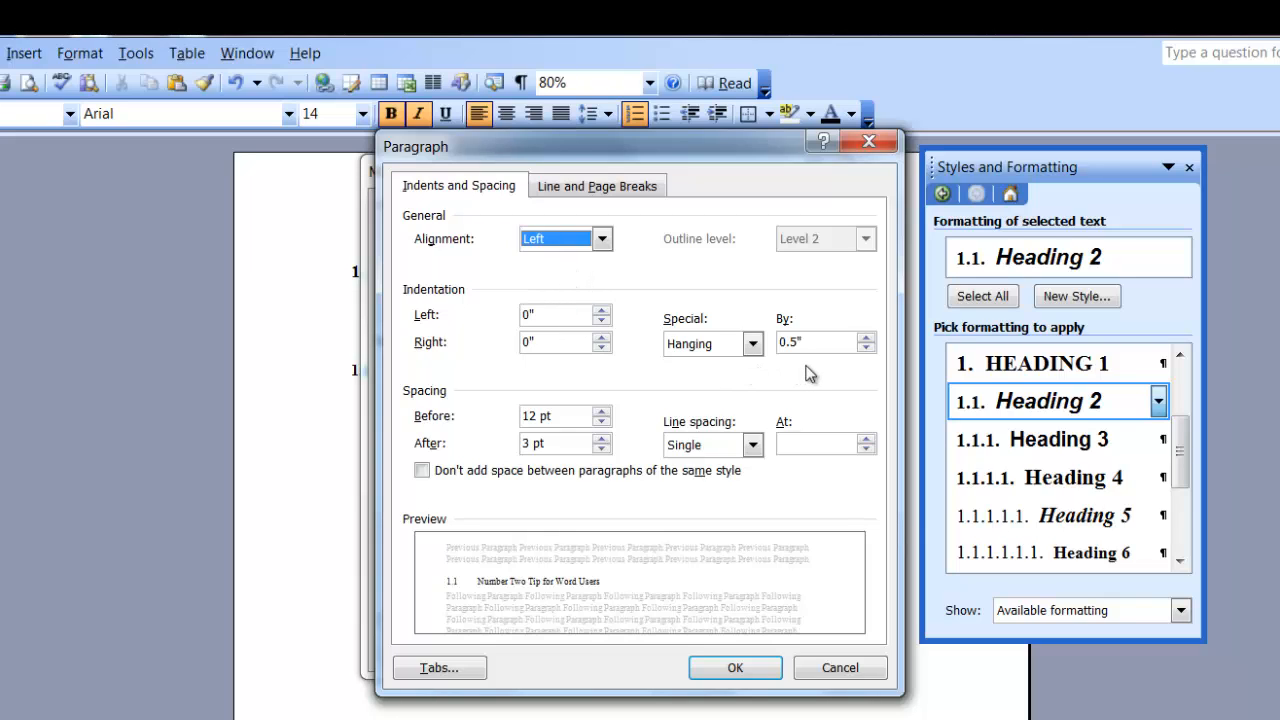
{"action": "left_click", "coordinate": [601, 421]}
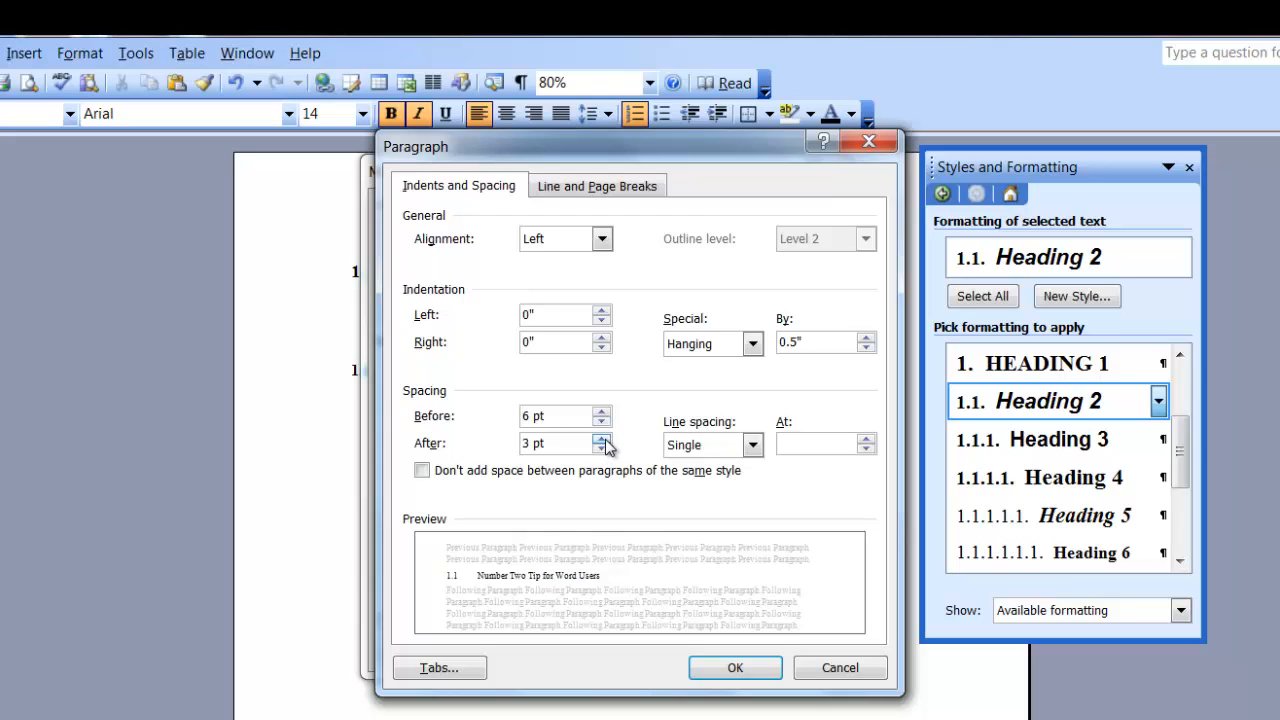
{"action": "left_click", "coordinate": [604, 439]}
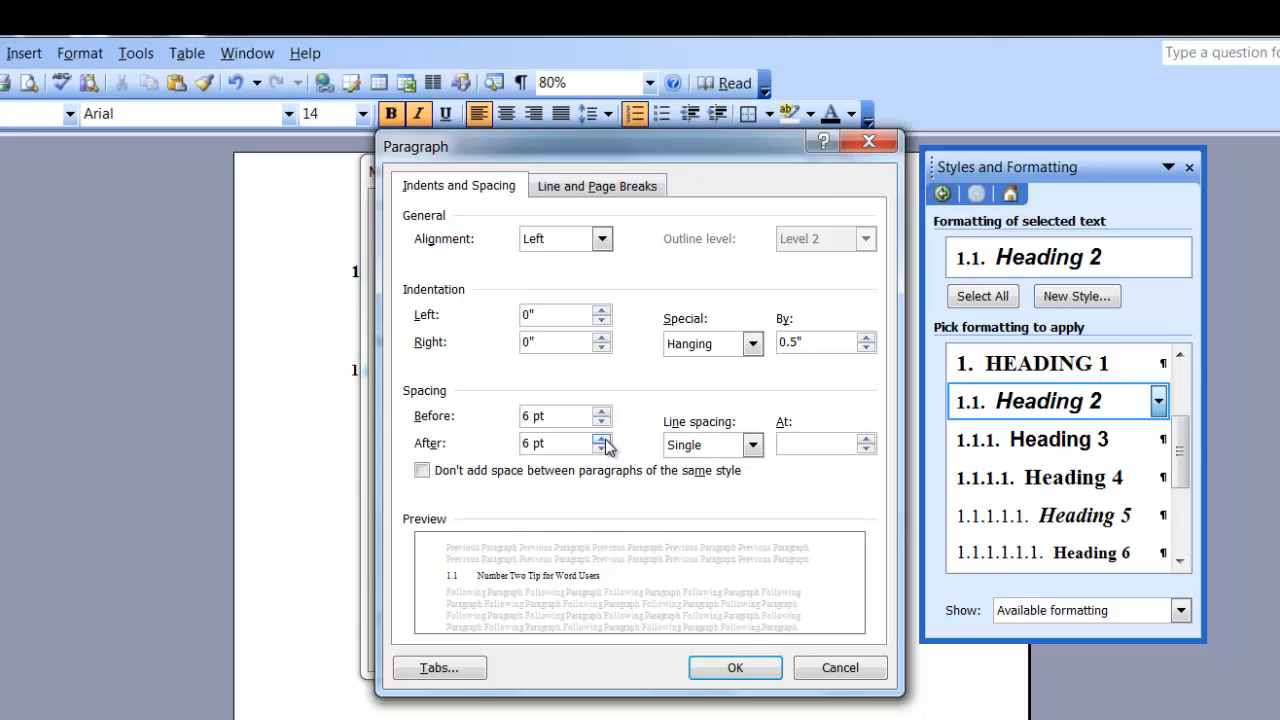
{"action": "left_click", "coordinate": [741, 674]}
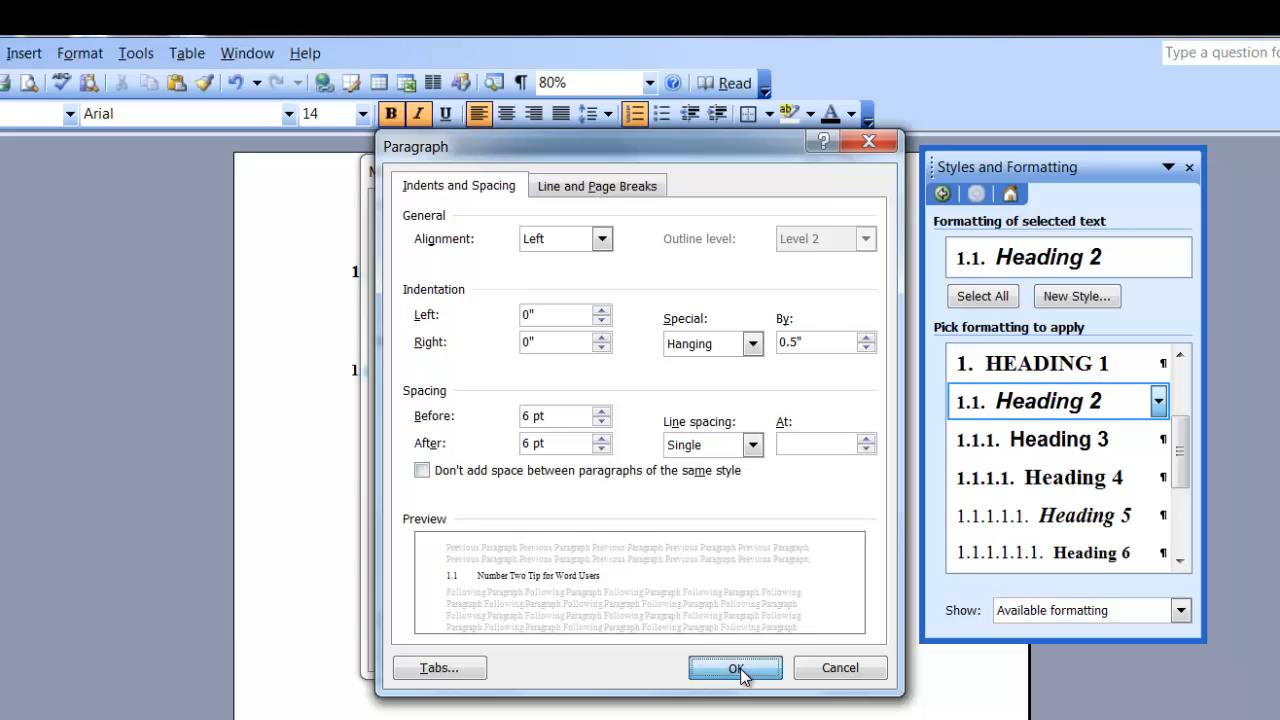
{"action": "left_click", "coordinate": [688, 654]}
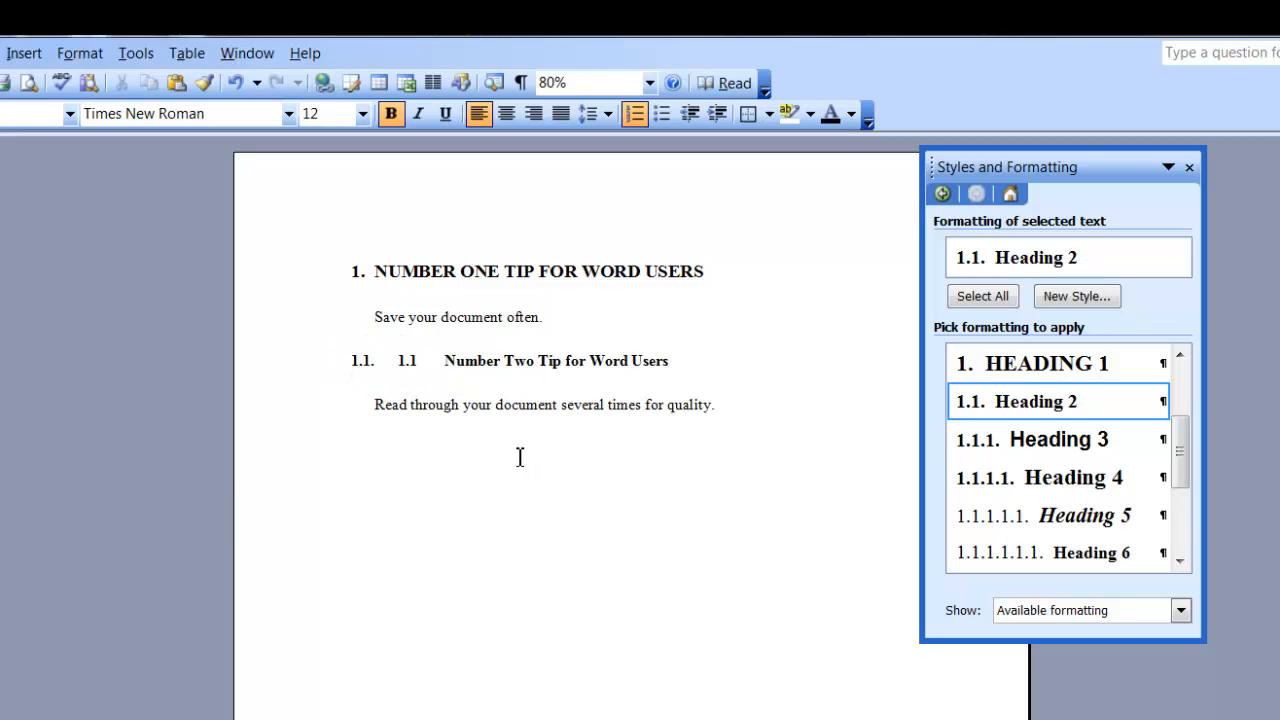
- Delete the manually typed 1.1 from the second heading and add a Heading 3 line after the quality sentence
{"action": "left_click", "coordinate": [400, 362]}
{"action": "key", "text": "Delete"}
{"action": "key", "text": "Delete"}
{"action": "key", "text": "Delete"}
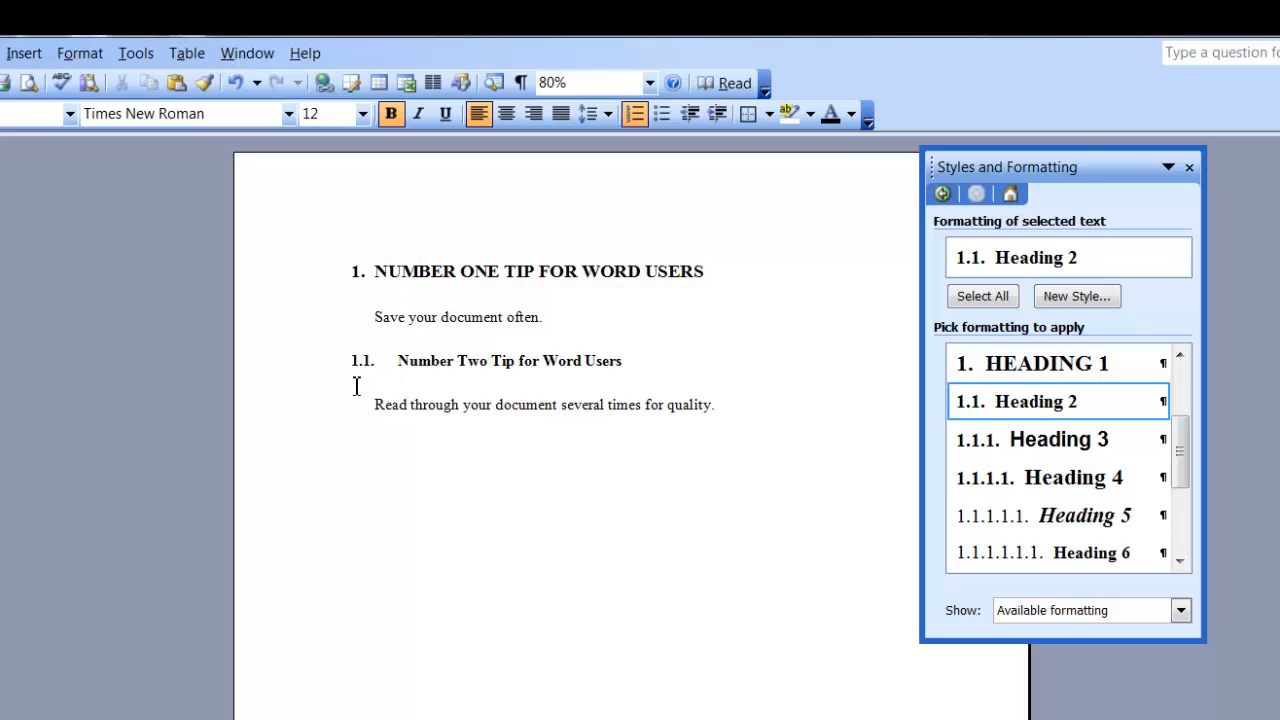
{"action": "left_click", "coordinate": [750, 408]}
{"action": "key", "text": "Return"}
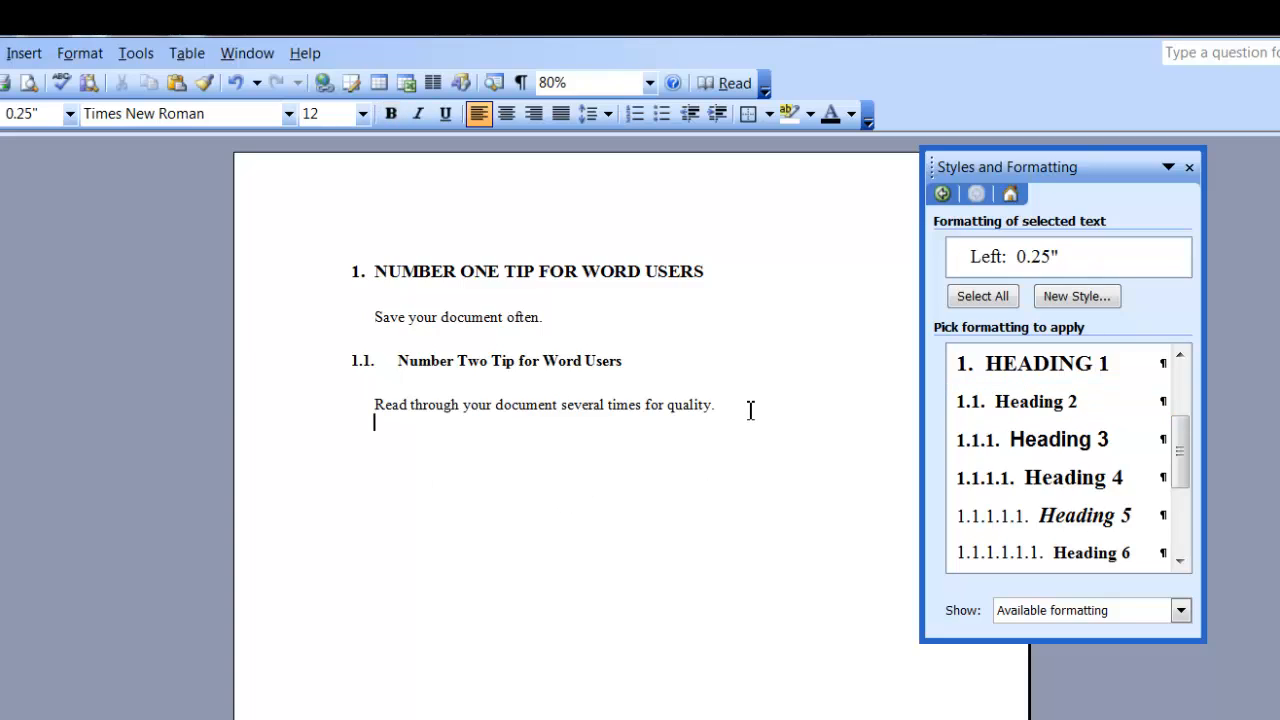
{"action": "left_click", "coordinate": [1058, 448]}
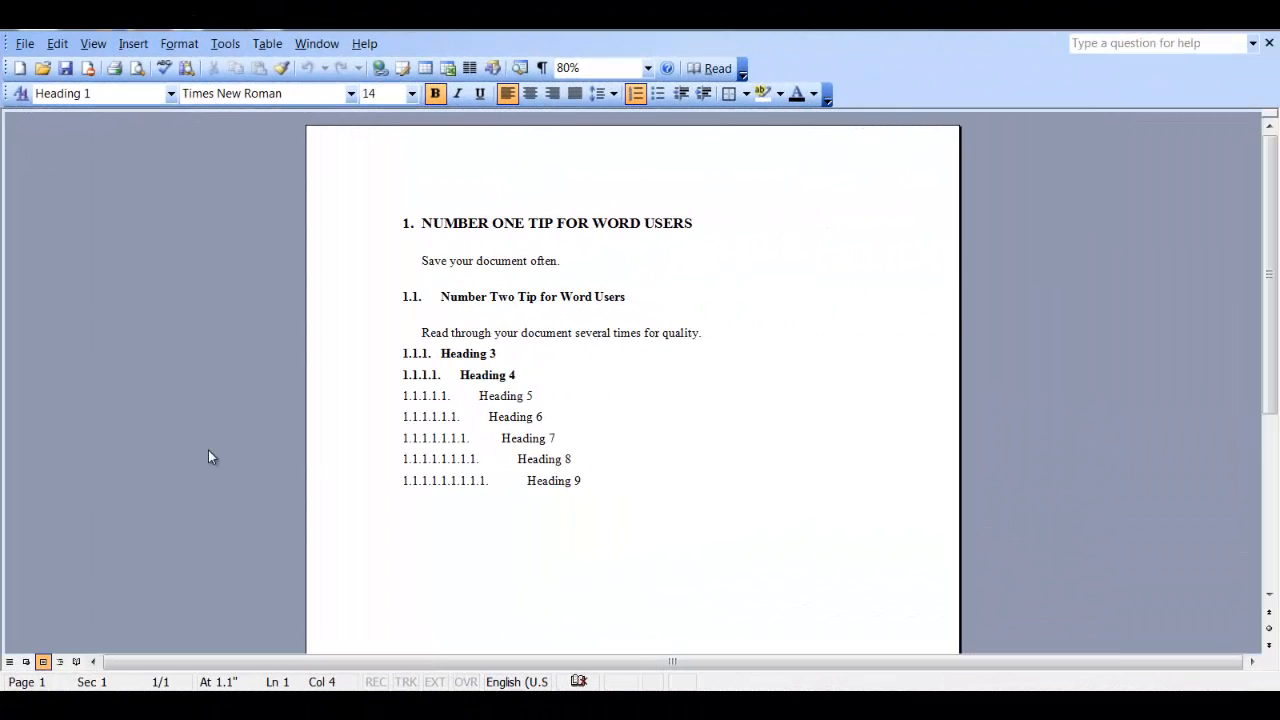
- Save the document as the Document Template (*.dot) Heading Numbering.dot
{"action": "left_click", "coordinate": [28, 46]}
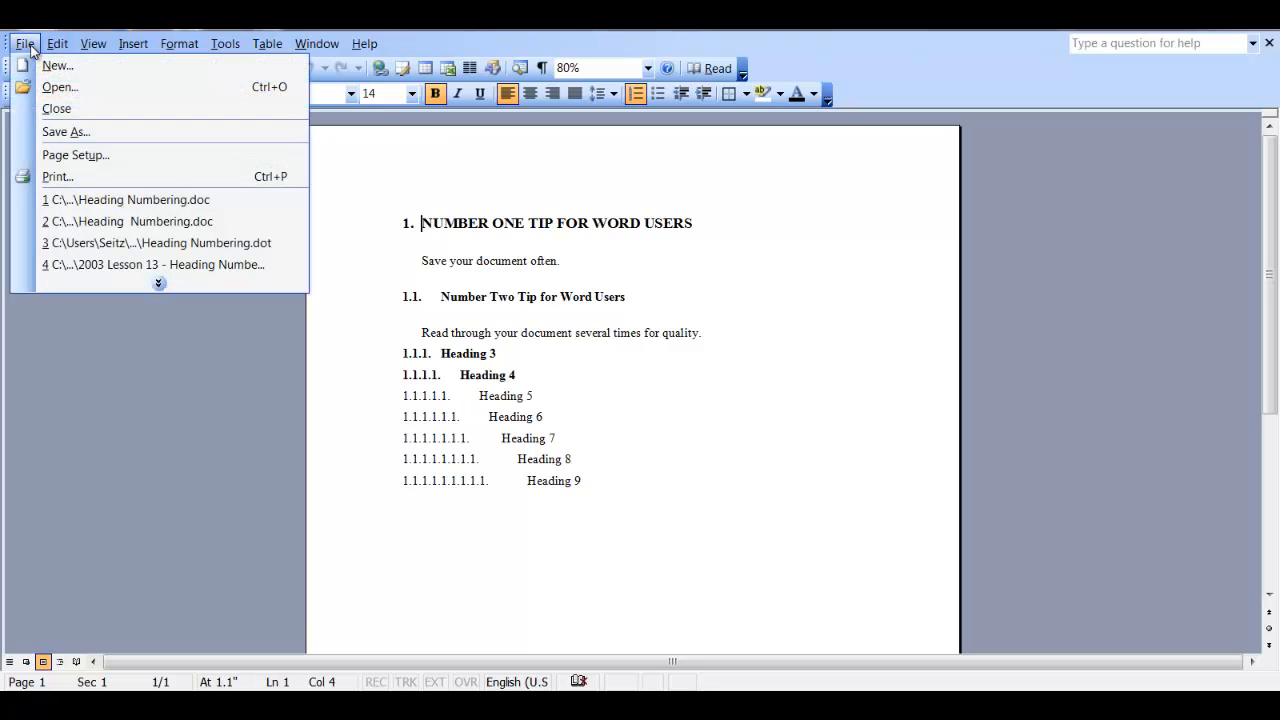
{"action": "left_click", "coordinate": [82, 134]}
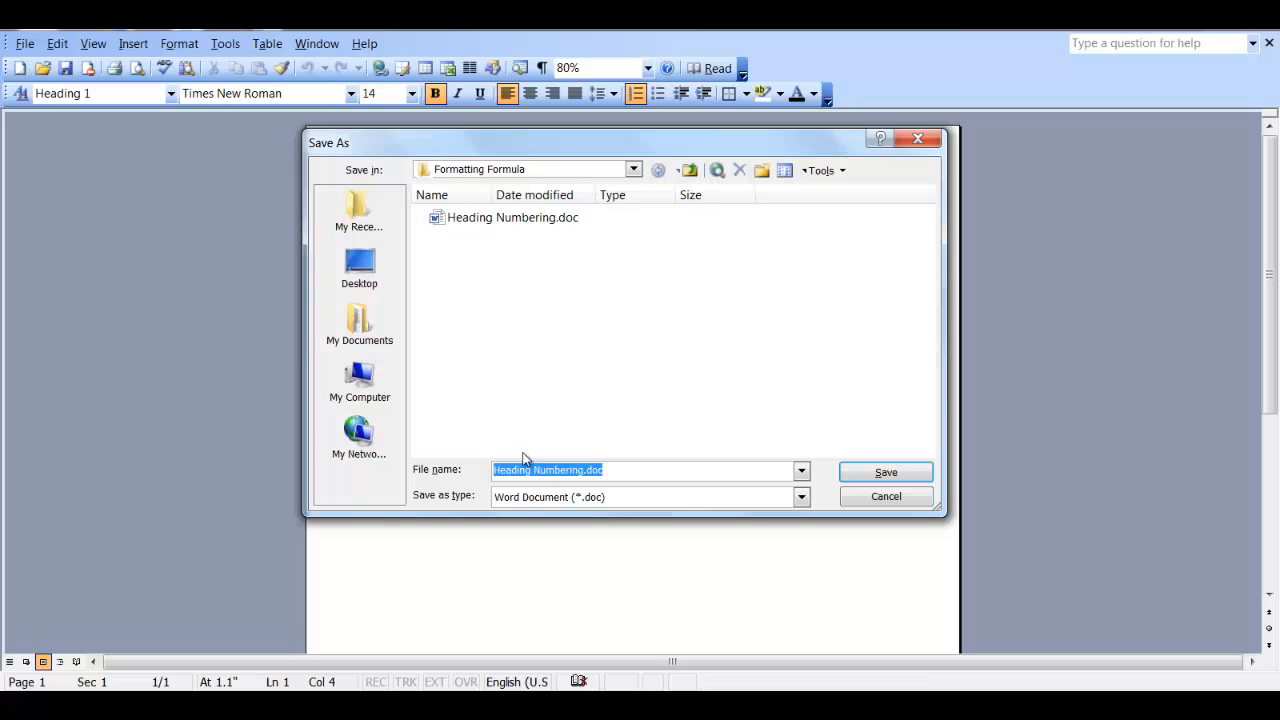
{"action": "left_click", "coordinate": [802, 498]}
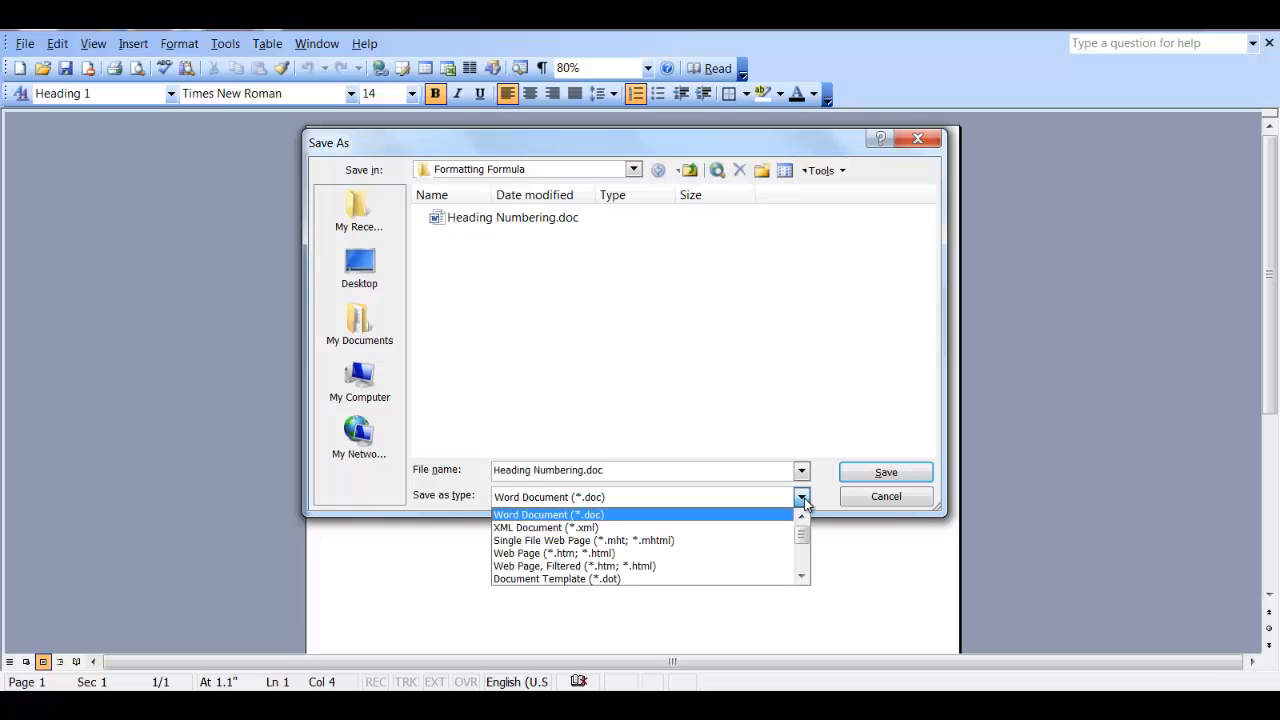
{"action": "left_click", "coordinate": [647, 580]}
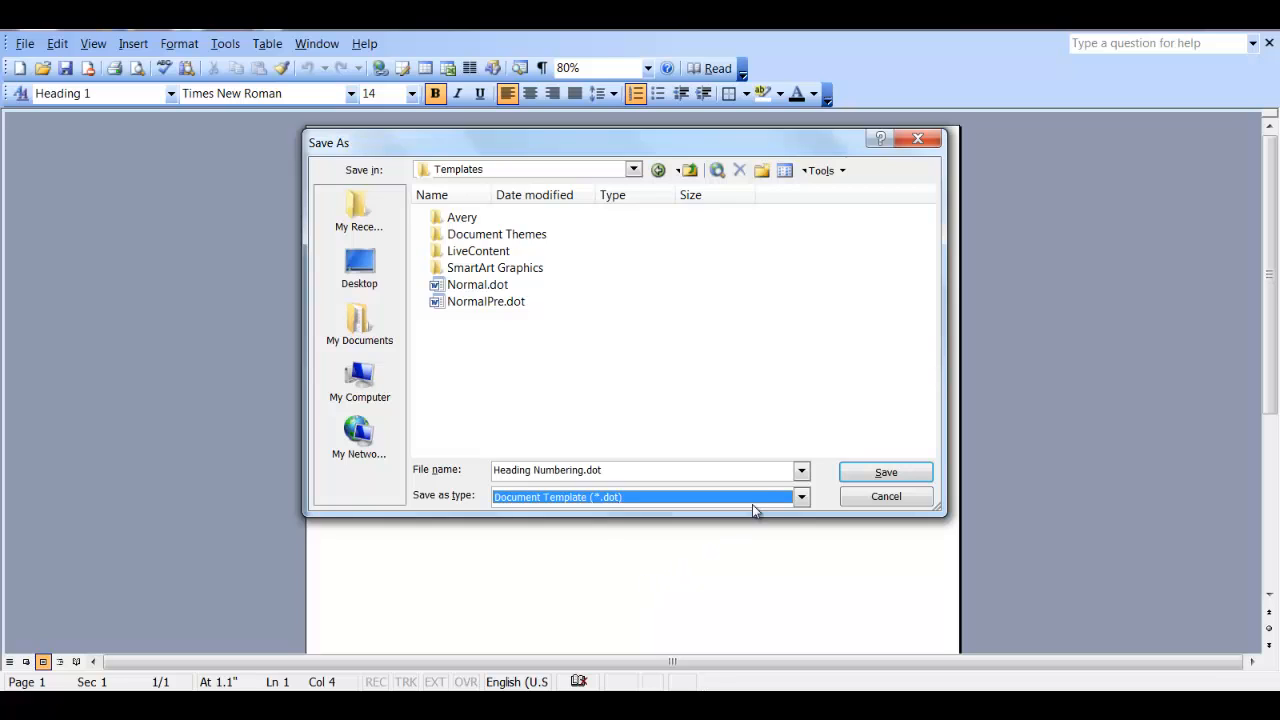
{"action": "left_click", "coordinate": [886, 474]}
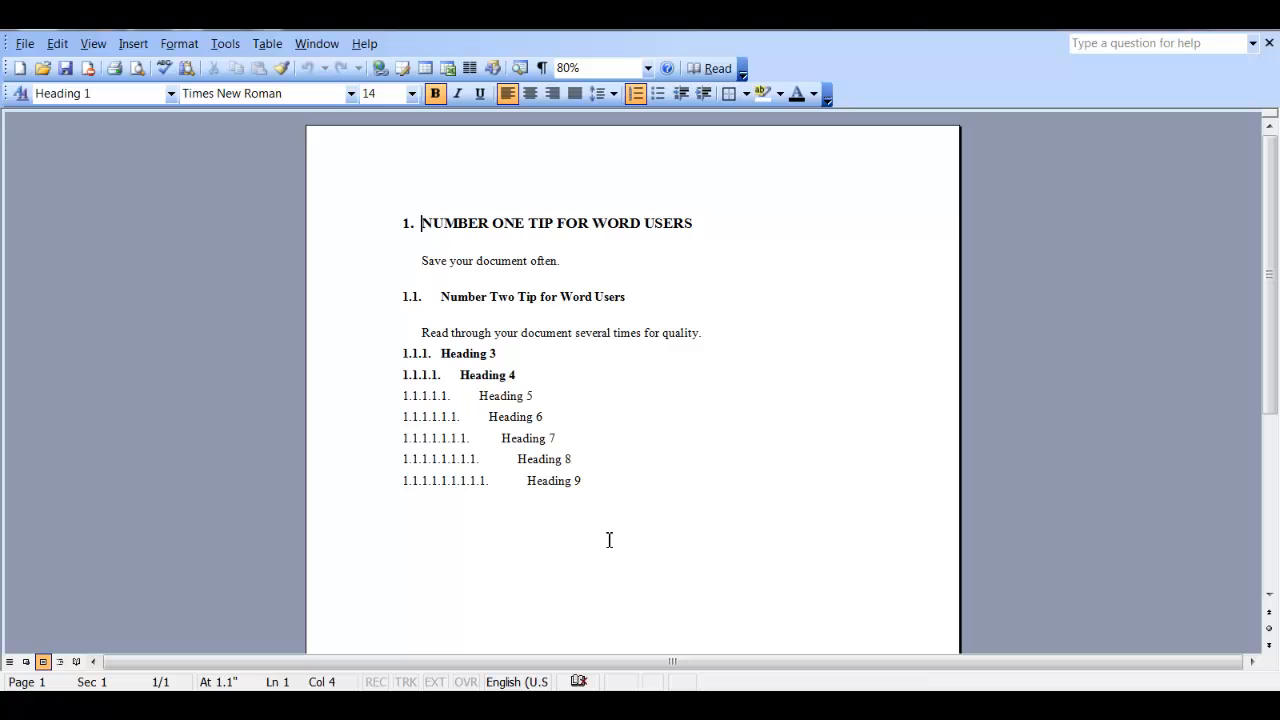
- Create a new document based on the Heading Numbering.dot template from the templates on this computer
{"action": "left_click", "coordinate": [20, 68]}
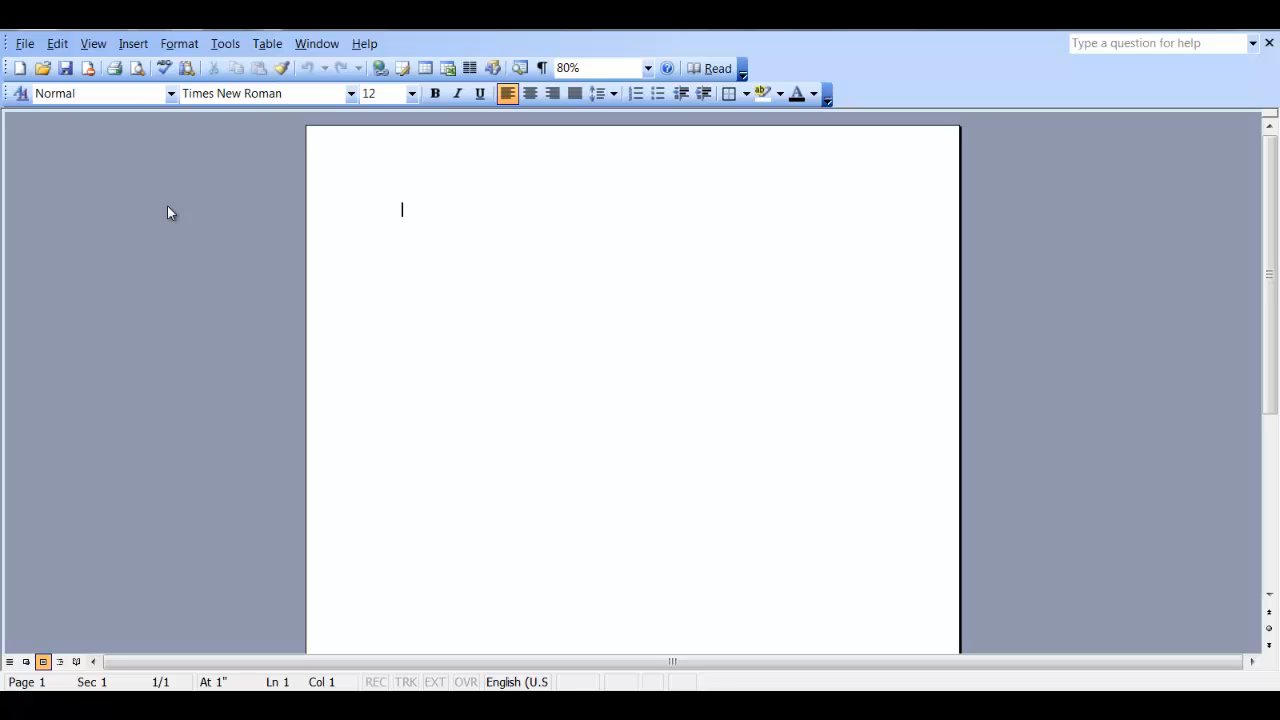
{"action": "left_click", "coordinate": [25, 44]}
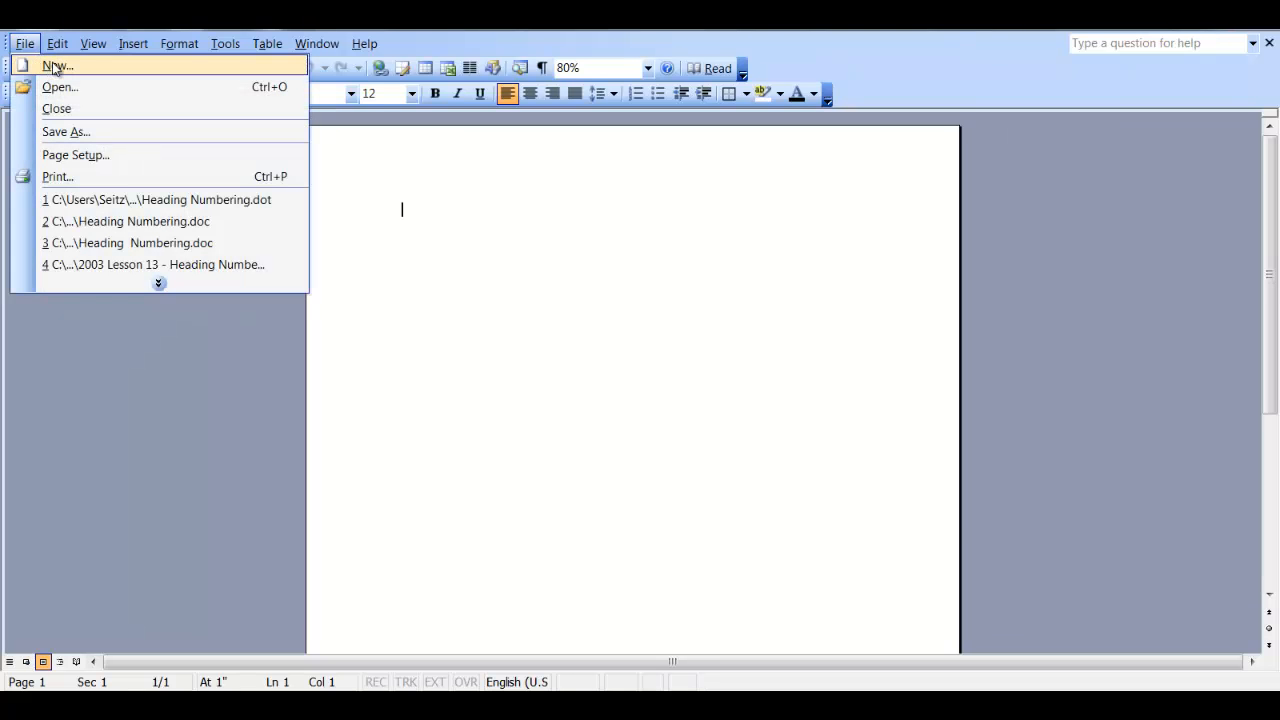
{"action": "left_click", "coordinate": [56, 66]}
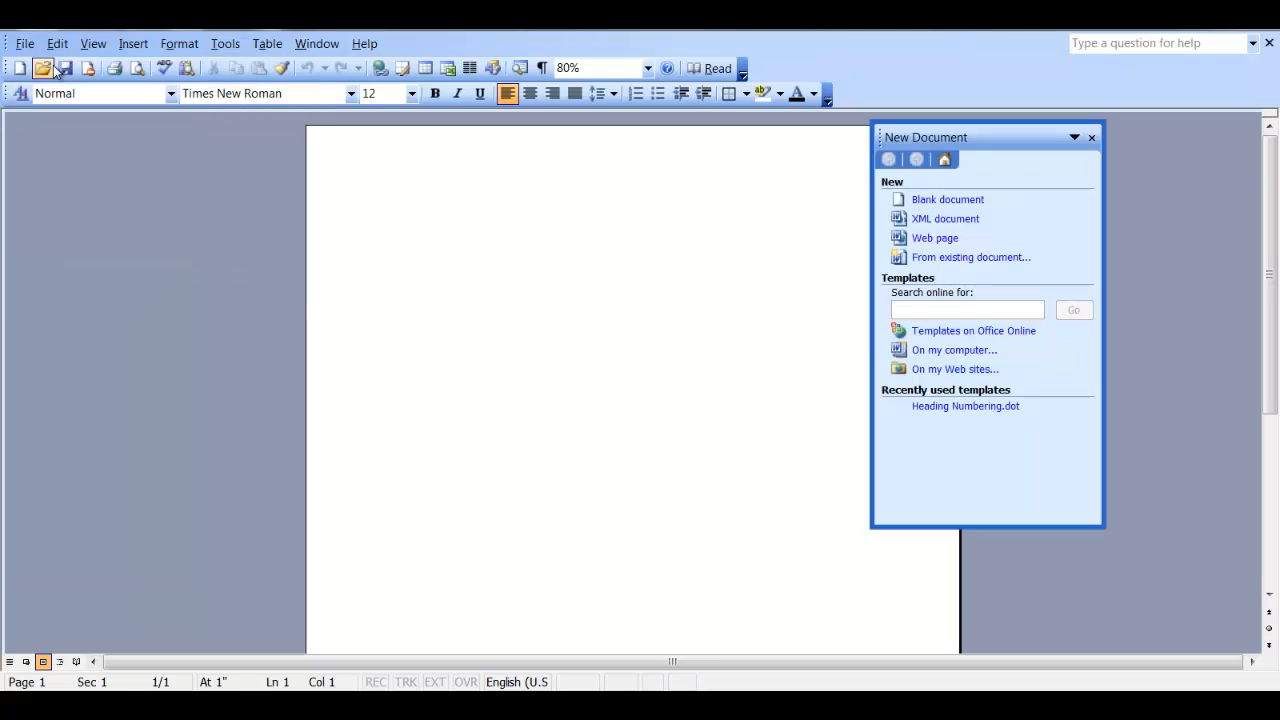
{"action": "left_click", "coordinate": [970, 350]}
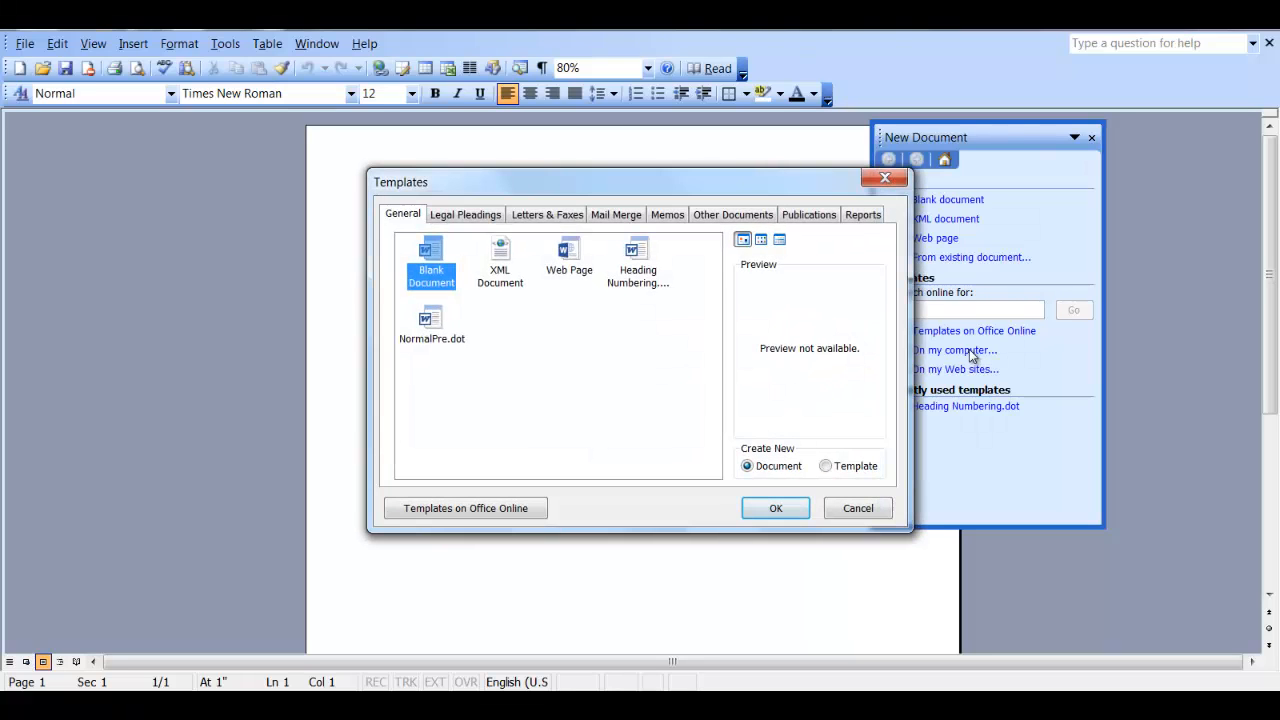
{"action": "left_click", "coordinate": [641, 268]}
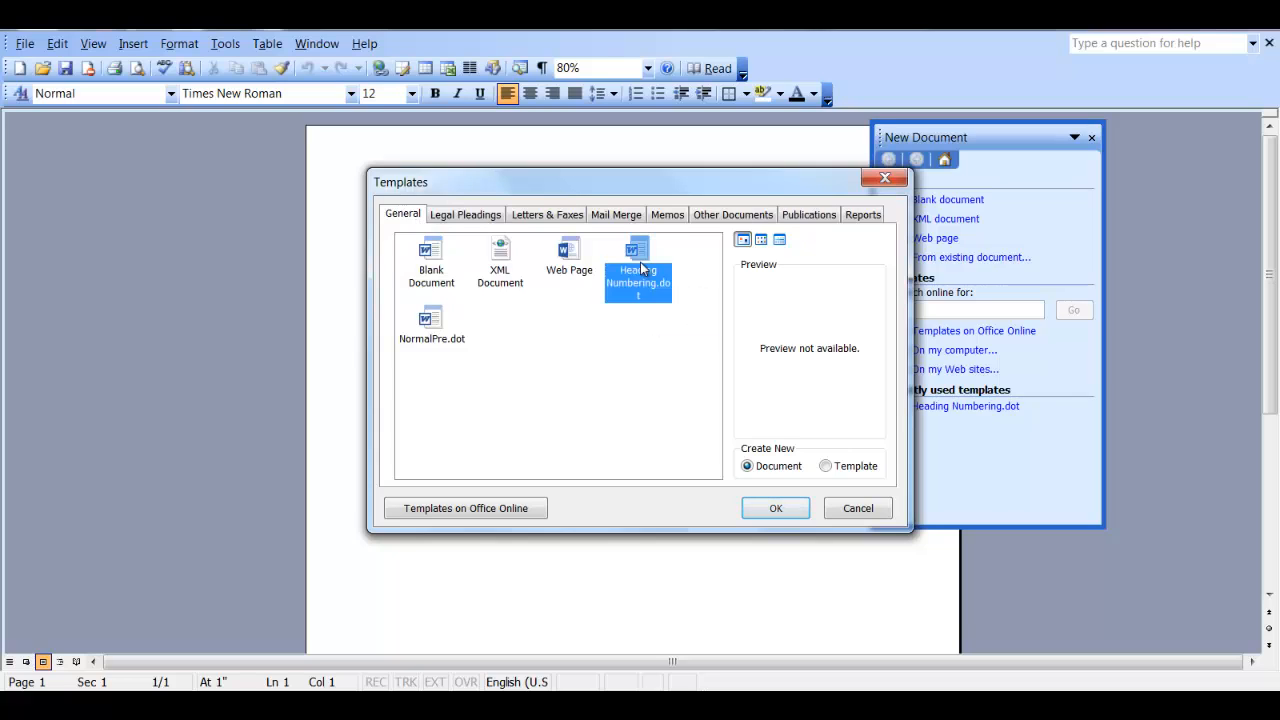
{"action": "left_click", "coordinate": [776, 508]}
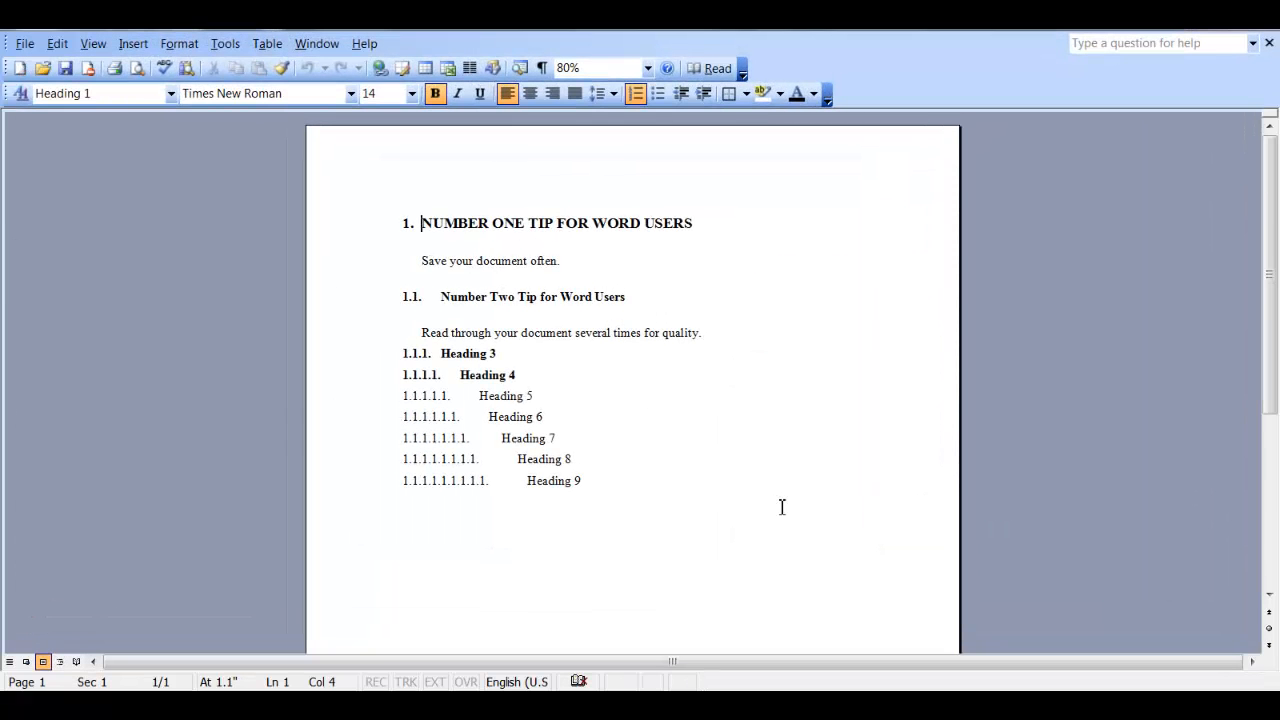